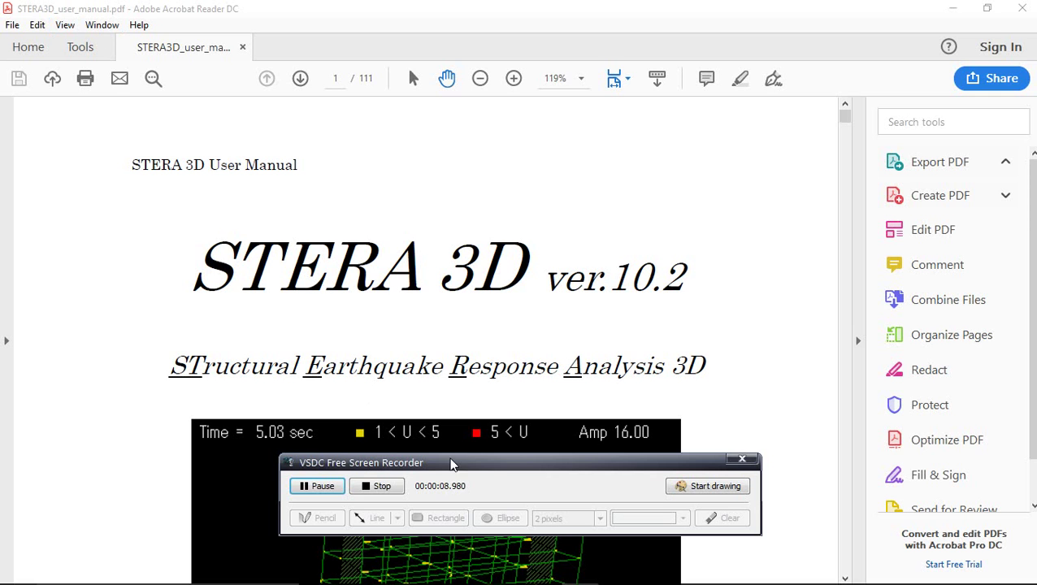
- Mark the STERA 3D title block in red freehand annotations, then clear them
{"action": "left_click_drag", "start_coordinate": [484, 469], "coordinate": [436, 512]}
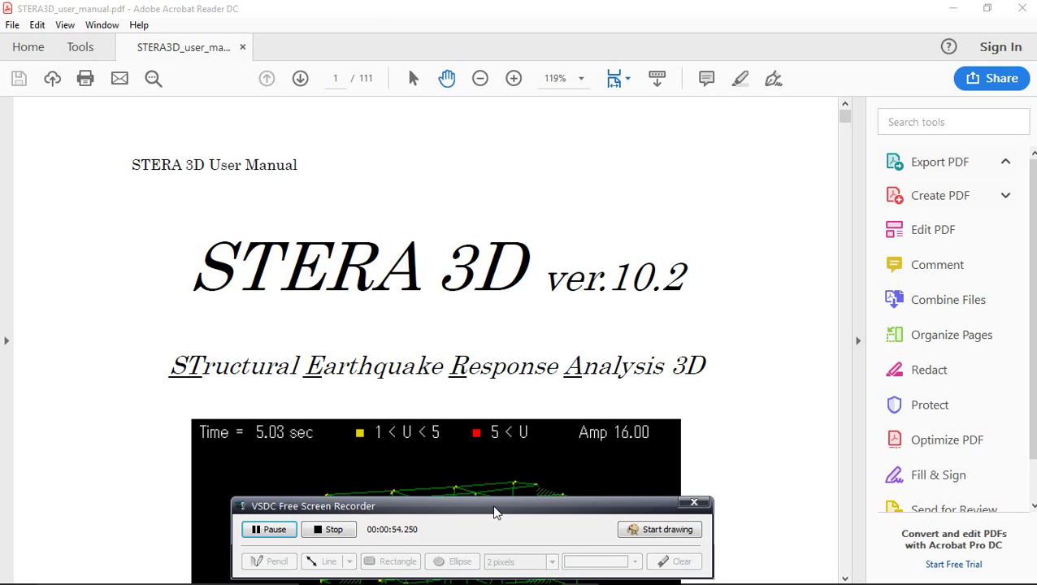
{"action": "left_click", "coordinate": [665, 530]}
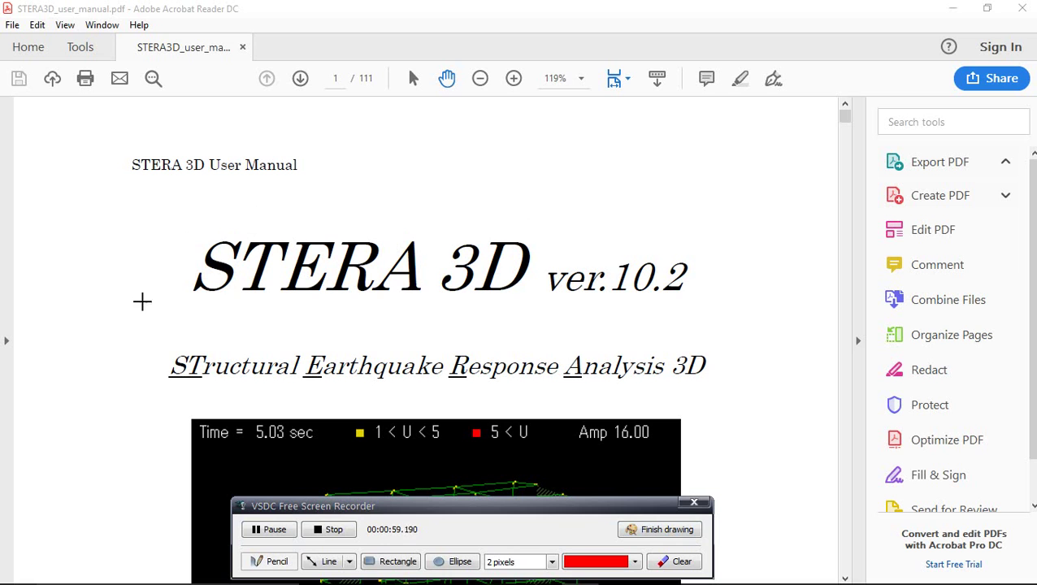
{"action": "left_click_drag", "start_coordinate": [208, 309], "coordinate": [561, 320]}
{"action": "mouse_move", "coordinate": [169, 389]}
{"action": "left_mouse_down"}
{"action": "mouse_move", "coordinate": [671, 376]}
{"action": "mouse_move", "coordinate": [669, 364]}
{"action": "mouse_move", "coordinate": [565, 350]}
{"action": "mouse_move", "coordinate": [187, 347]}
{"action": "mouse_move", "coordinate": [150, 387]}
{"action": "mouse_move", "coordinate": [174, 404]}
{"action": "left_mouse_up"}
{"action": "left_click_drag", "start_coordinate": [730, 359], "coordinate": [751, 328]}
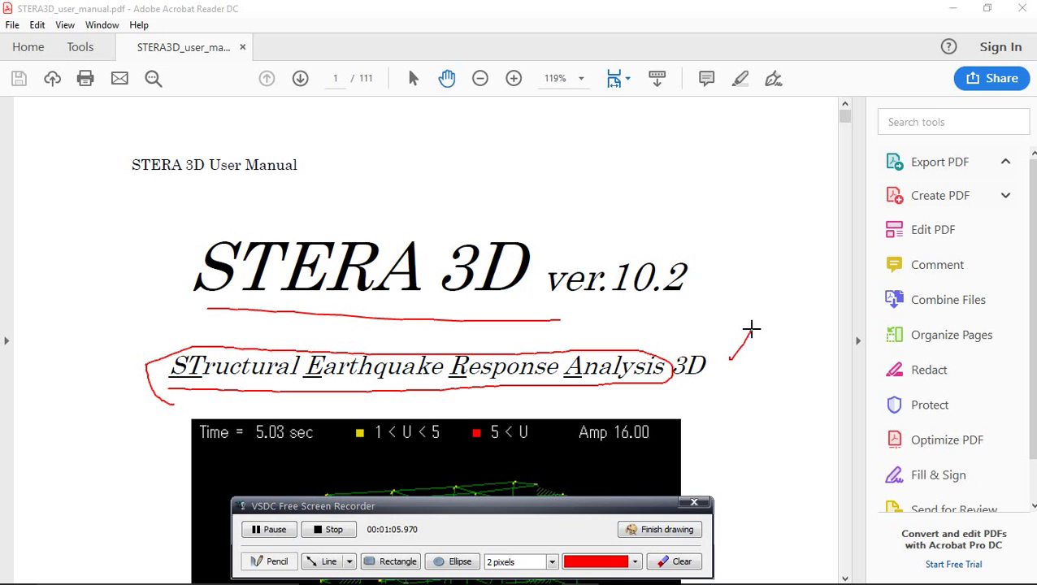
{"action": "left_click_drag", "start_coordinate": [106, 154], "coordinate": [112, 352]}
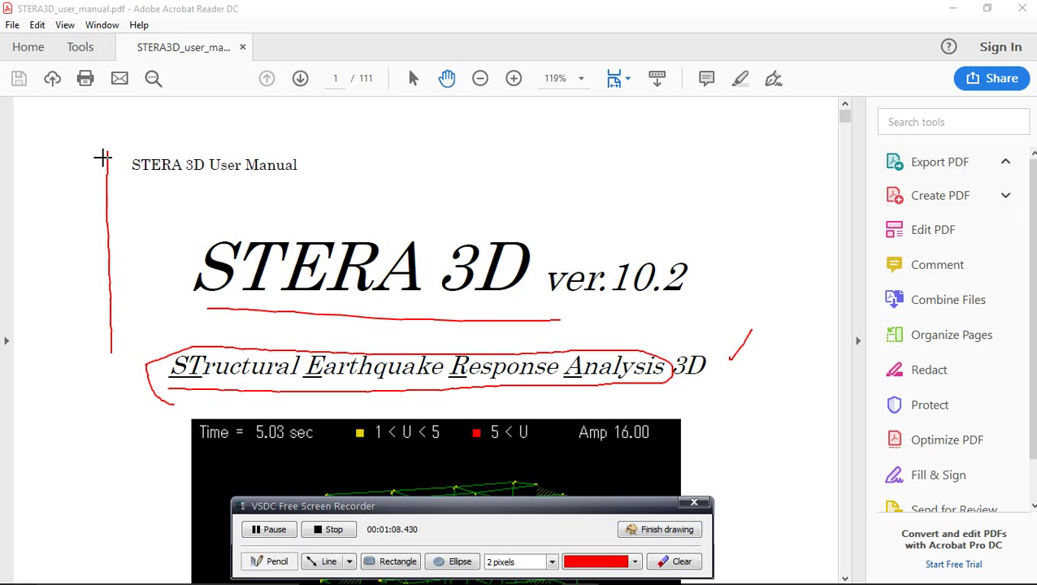
{"action": "mouse_move", "coordinate": [108, 150]}
{"action": "left_mouse_down"}
{"action": "mouse_move", "coordinate": [735, 188]}
{"action": "mouse_move", "coordinate": [759, 385]}
{"action": "mouse_move", "coordinate": [655, 398]}
{"action": "mouse_move", "coordinate": [157, 398]}
{"action": "mouse_move", "coordinate": [105, 351]}
{"action": "left_mouse_up"}
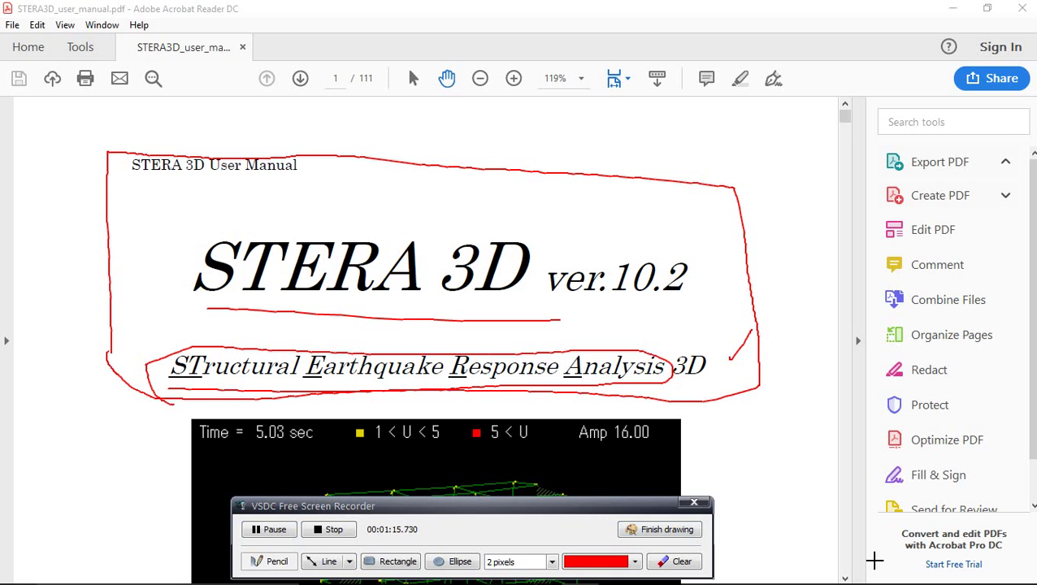
{"action": "left_click", "coordinate": [655, 530]}
- Scroll down through the manual to the STERA 3D window figure on page 88
{"action": "scroll", "coordinate": [684, 351], "scroll_direction": "down", "scroll_amount": 3}
{"action": "scroll", "coordinate": [685, 352], "scroll_direction": "down", "scroll_amount": 10}
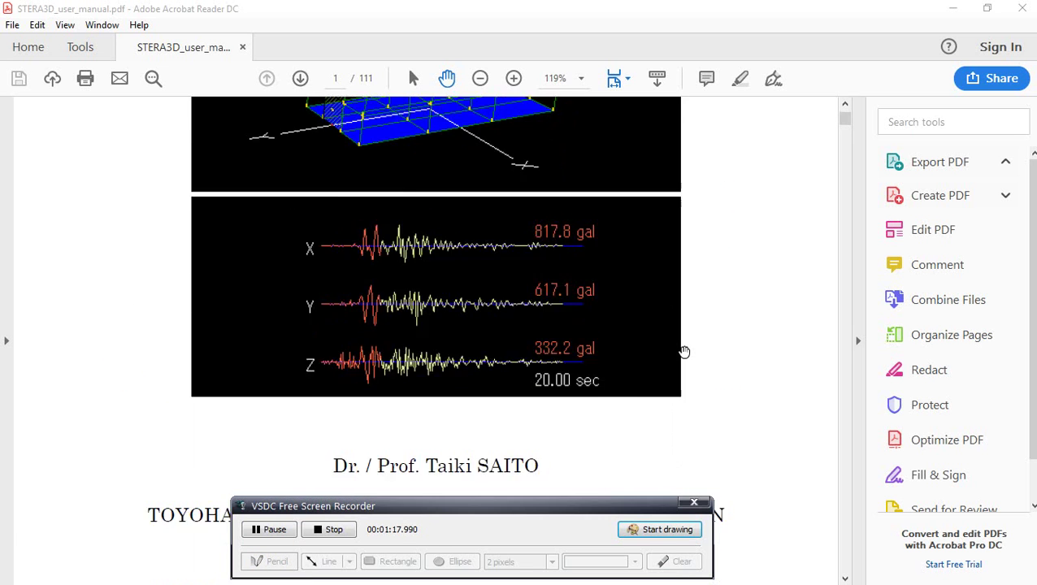
{"action": "scroll", "coordinate": [324, 418], "scroll_direction": "down", "scroll_amount": 10}
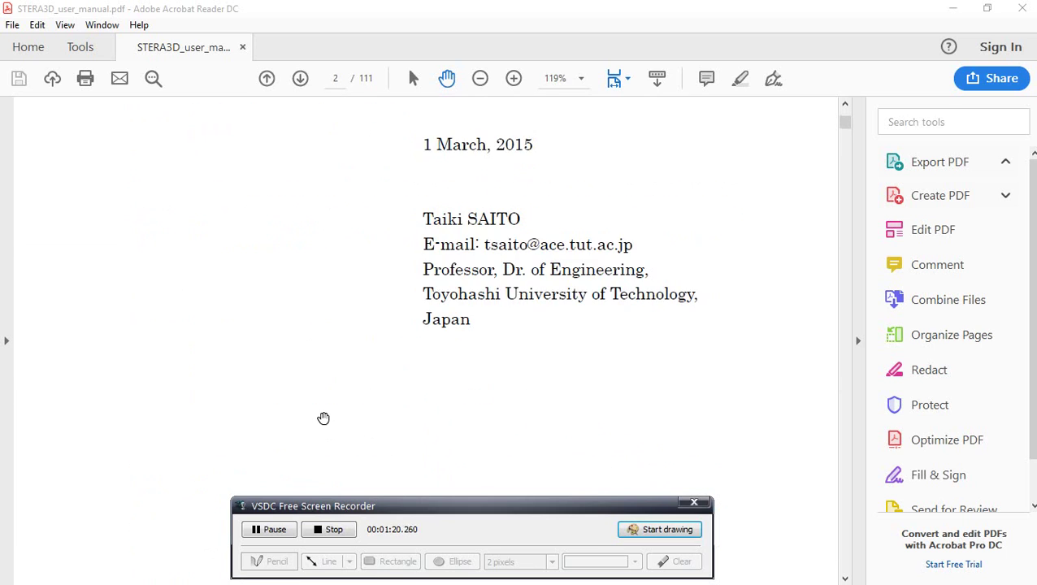
{"action": "scroll", "coordinate": [345, 416], "scroll_direction": "down", "scroll_amount": 15}
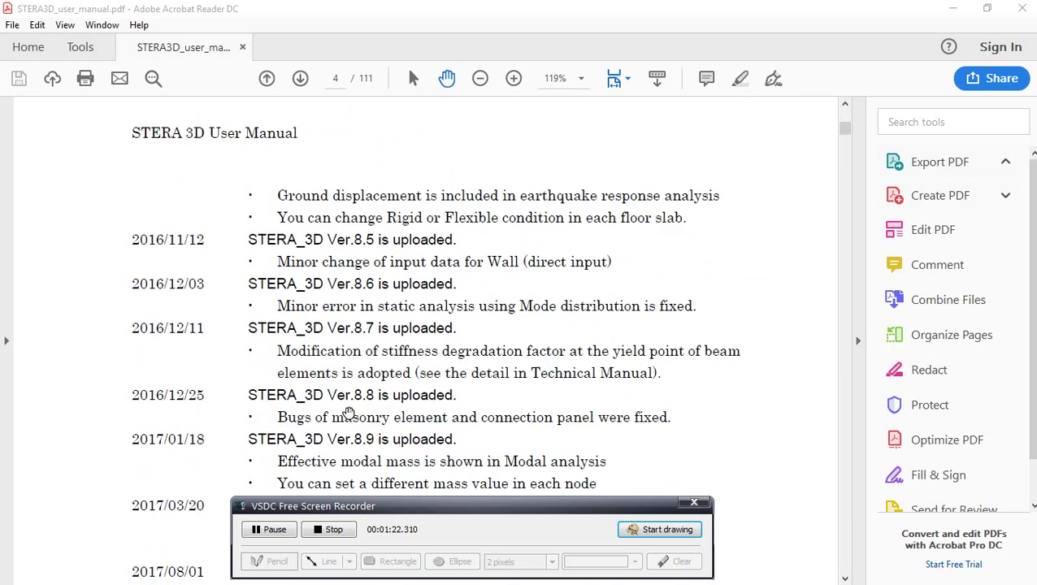
{"action": "left_click_drag", "start_coordinate": [845, 139], "coordinate": [822, 472]}
{"action": "scroll", "coordinate": [444, 371], "scroll_direction": "down", "scroll_amount": 3}
{"action": "scroll", "coordinate": [444, 371], "scroll_direction": "down", "scroll_amount": 15}
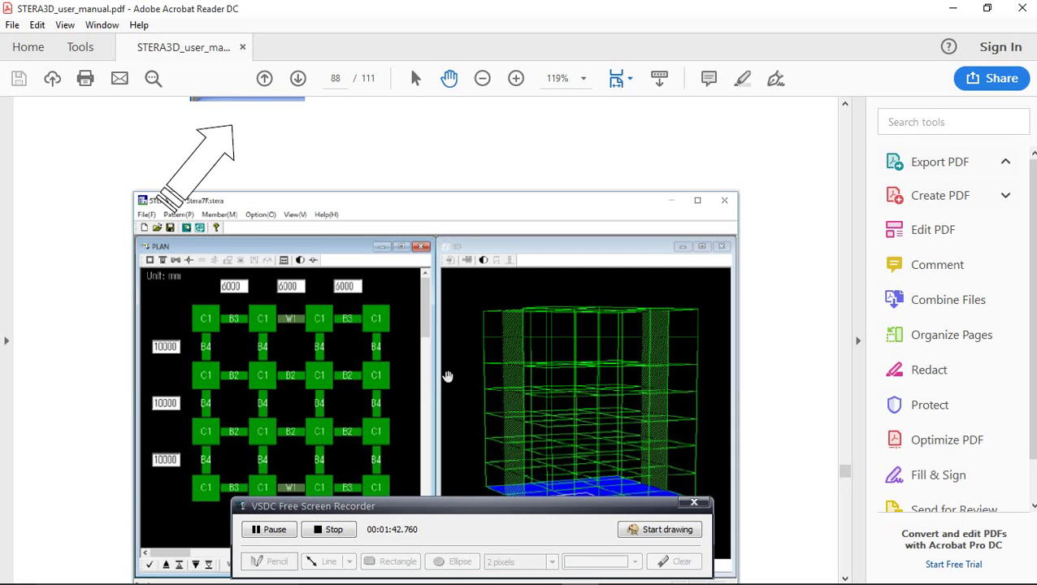
- Close the user manual and minimize the STERA_3D window
{"action": "left_click", "coordinate": [1023, 9]}
{"action": "left_click", "coordinate": [542, 571]}
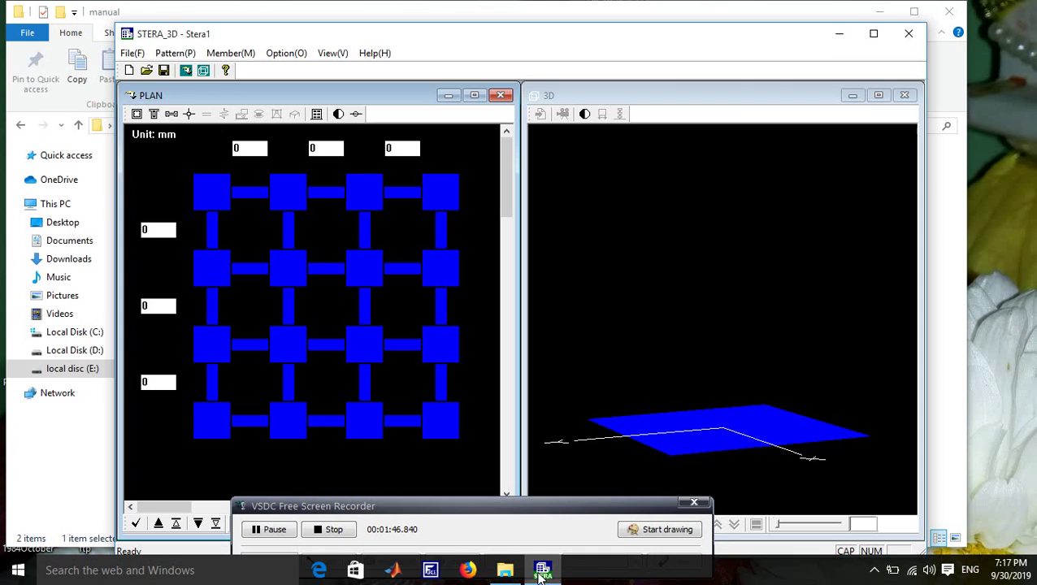
{"action": "left_click", "coordinate": [840, 33]}
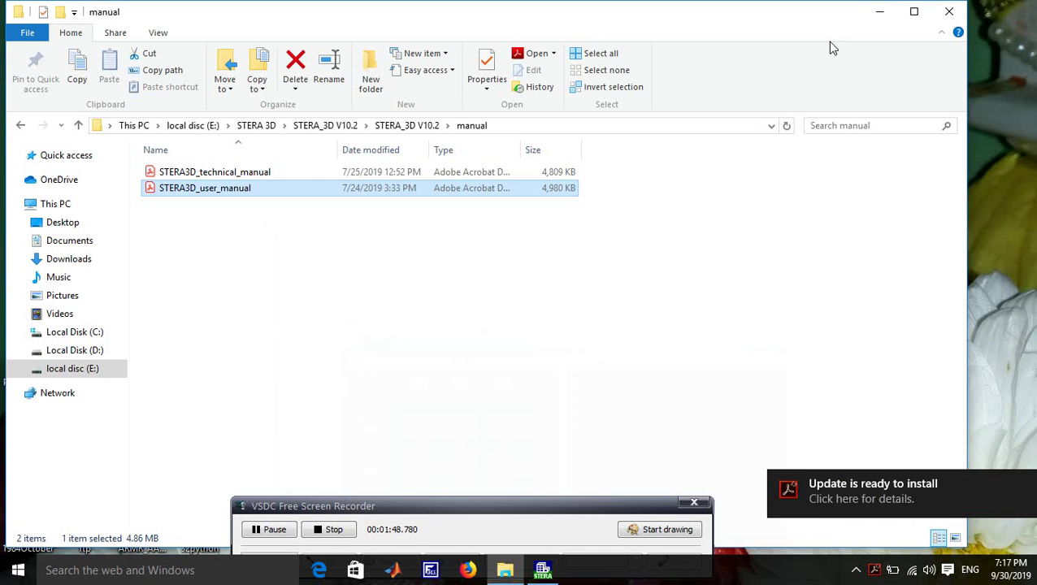
- Go back up to the STERA 3D folder and select the STERA_3D V10.2 zip archive
{"action": "left_click", "coordinate": [22, 128]}
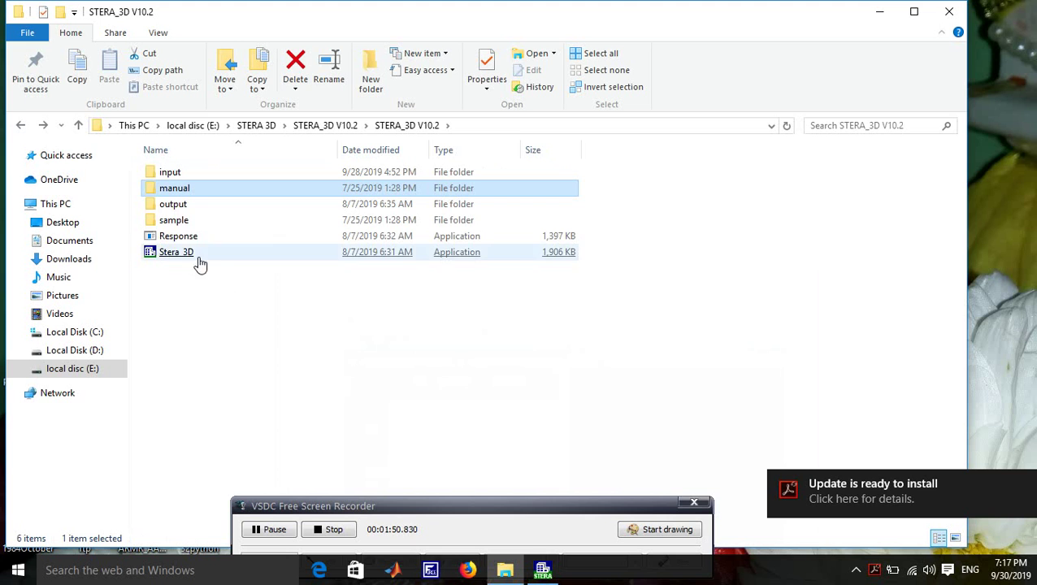
{"action": "left_click", "coordinate": [22, 130]}
{"action": "left_click", "coordinate": [23, 128]}
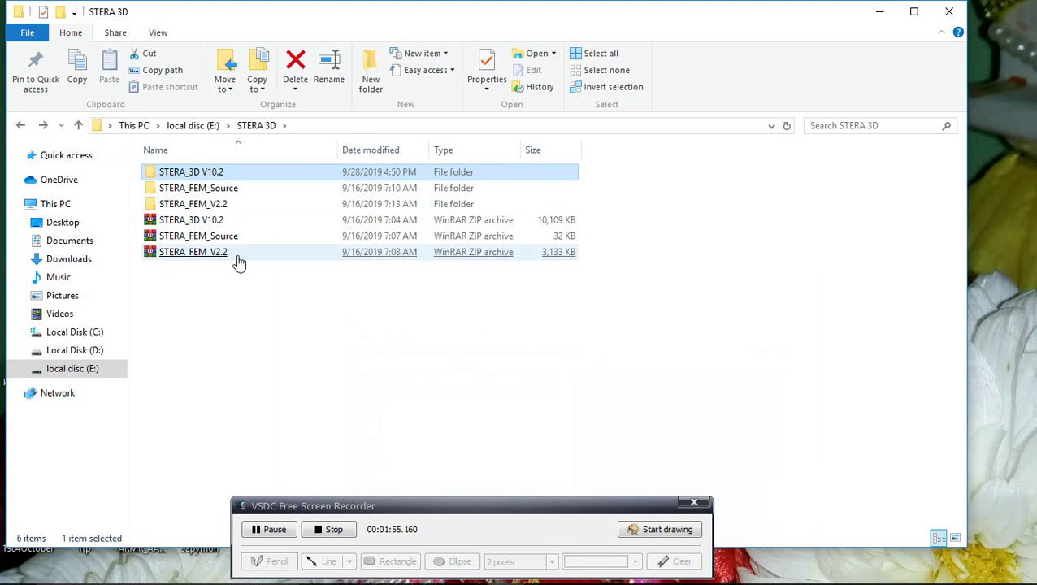
{"action": "left_click", "coordinate": [216, 238]}
{"action": "left_click", "coordinate": [200, 225]}
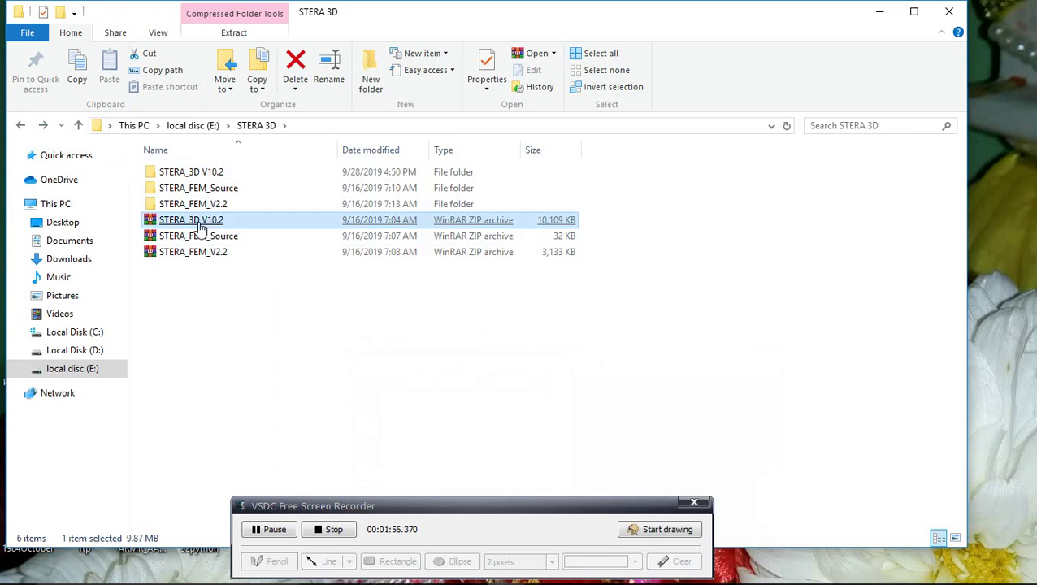
- Circle the STERA_3D V10.2 zip archive and folder in red, then clear the marks
{"action": "left_click", "coordinate": [644, 530]}
{"action": "mouse_move", "coordinate": [183, 231]}
{"action": "left_mouse_down"}
{"action": "mouse_move", "coordinate": [245, 227]}
{"action": "mouse_move", "coordinate": [176, 218]}
{"action": "left_mouse_up"}
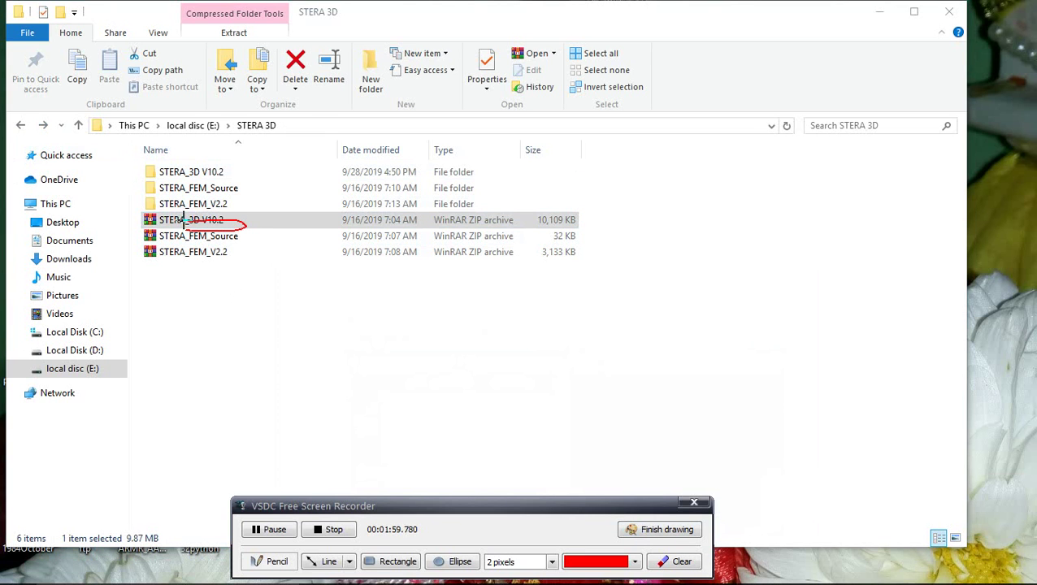
{"action": "mouse_move", "coordinate": [159, 163]}
{"action": "left_mouse_down"}
{"action": "mouse_move", "coordinate": [187, 184]}
{"action": "mouse_move", "coordinate": [185, 147]}
{"action": "left_mouse_up"}
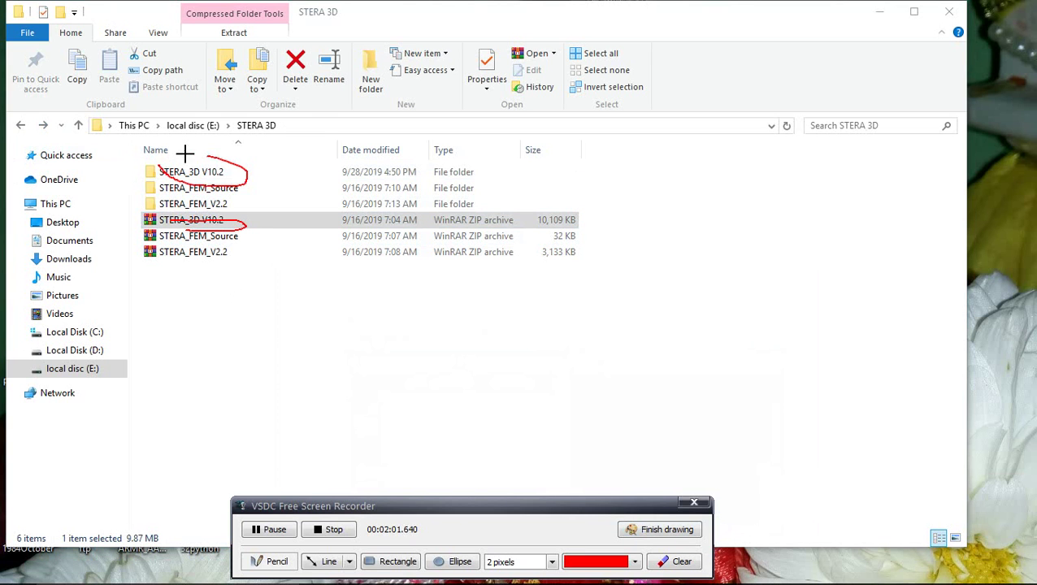
{"action": "left_click", "coordinate": [660, 530]}
- Open the inner STERA_3D V10.2 folder and point out Response, Stera_3D and sample
{"action": "double_click", "coordinate": [210, 173]}
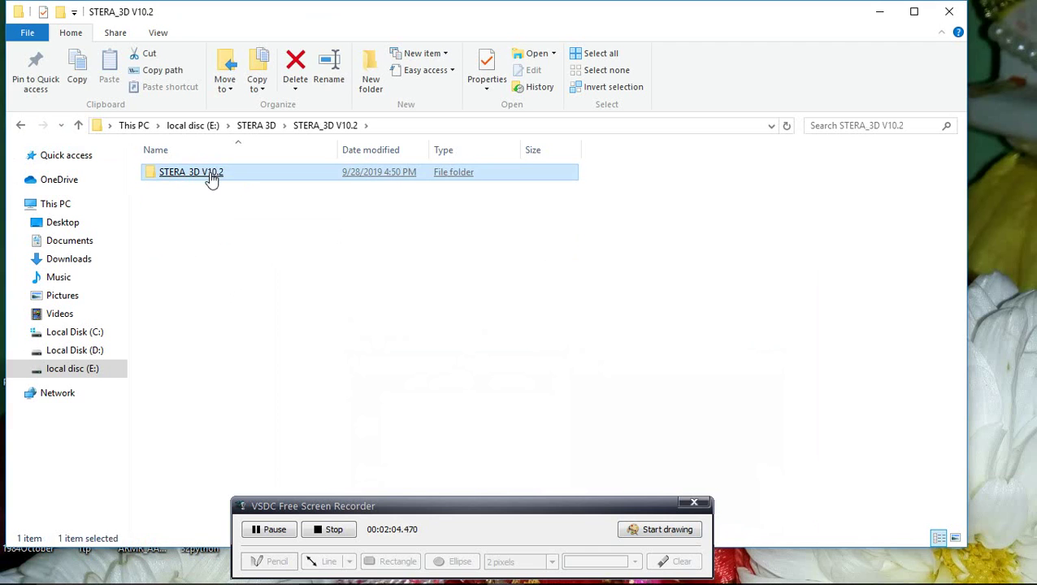
{"action": "double_click", "coordinate": [210, 172]}
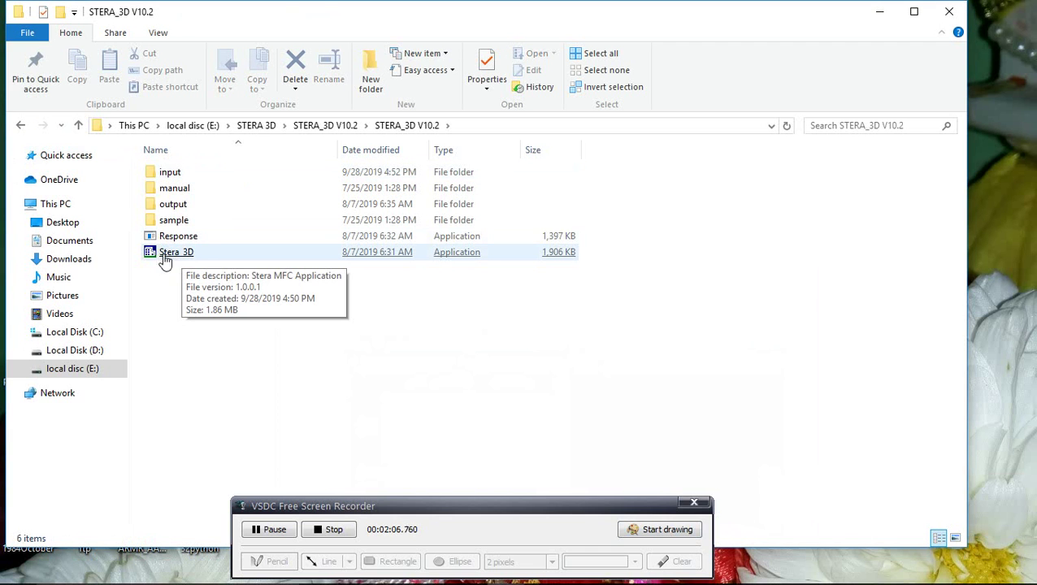
{"action": "left_click", "coordinate": [181, 242]}
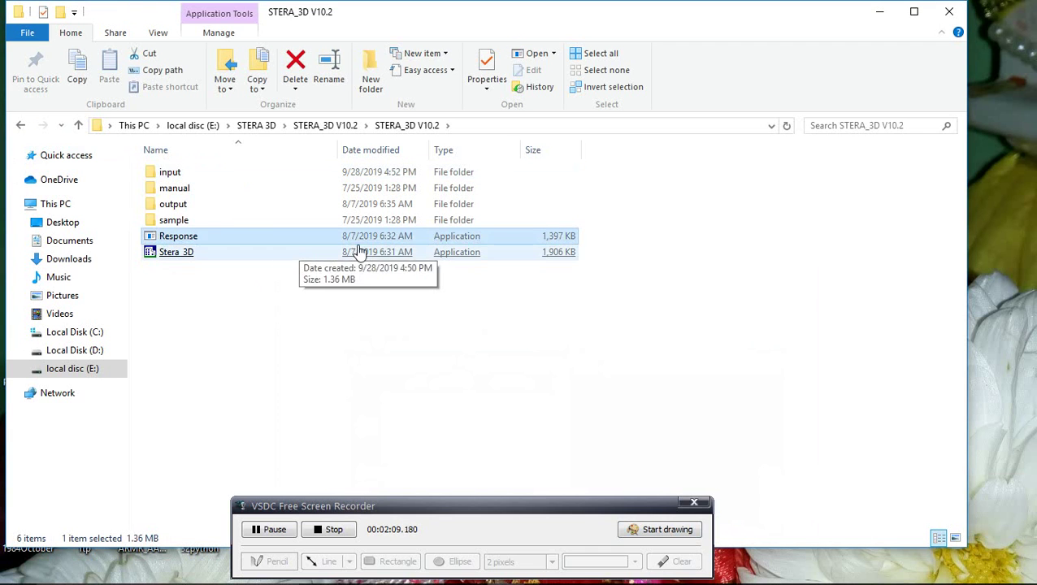
{"action": "left_click", "coordinate": [166, 259]}
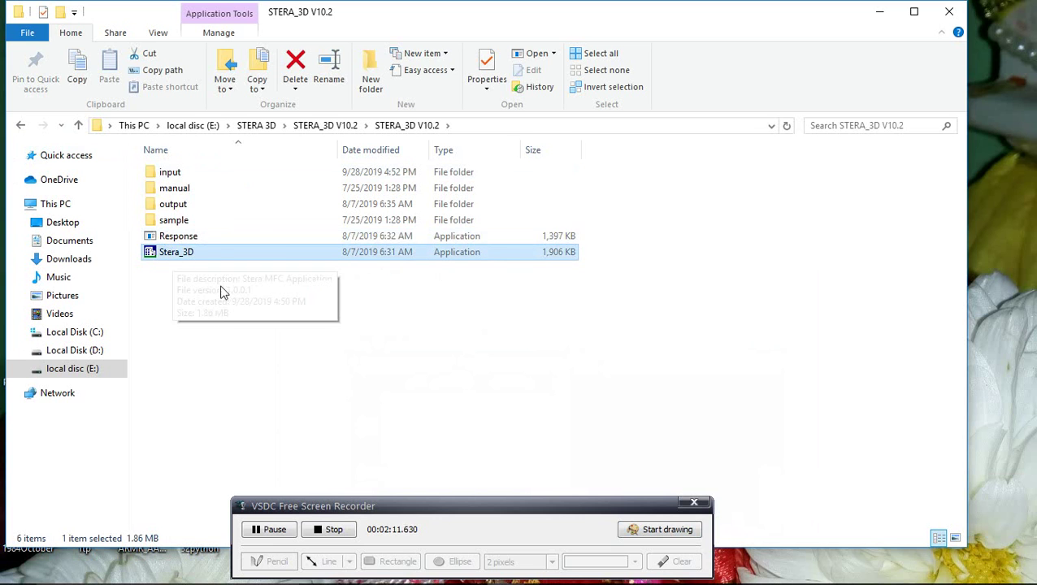
{"action": "left_click", "coordinate": [173, 220]}
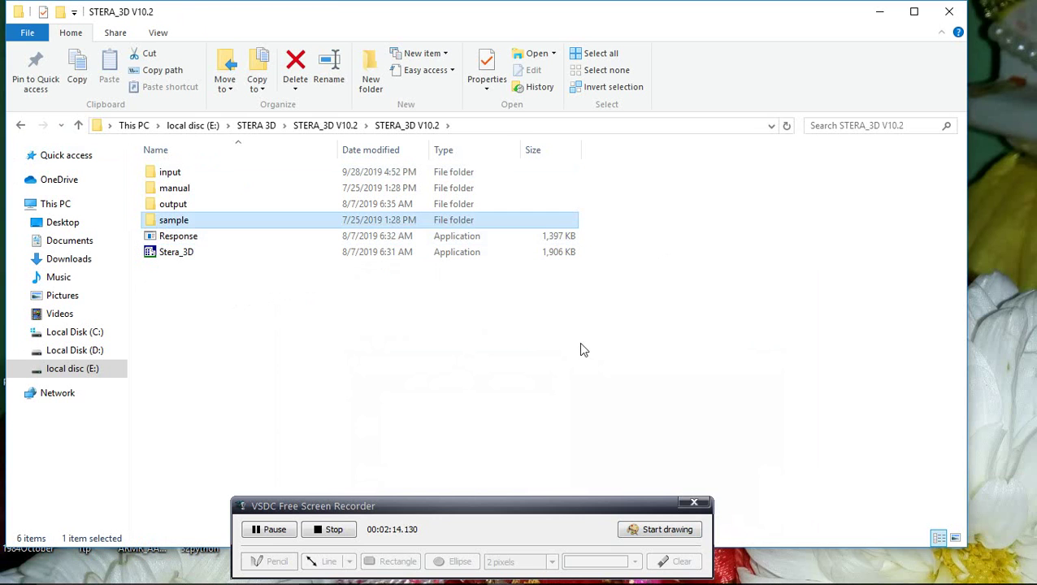
- Circle the sample folder and both applications in red, then restore the STERA_3D window
{"action": "left_click", "coordinate": [679, 529]}
{"action": "mouse_move", "coordinate": [659, 268]}
{"action": "left_mouse_down"}
{"action": "mouse_move", "coordinate": [625, 243]}
{"action": "mouse_move", "coordinate": [243, 203]}
{"action": "mouse_move", "coordinate": [120, 254]}
{"action": "mouse_move", "coordinate": [449, 324]}
{"action": "mouse_move", "coordinate": [630, 242]}
{"action": "left_mouse_up"}
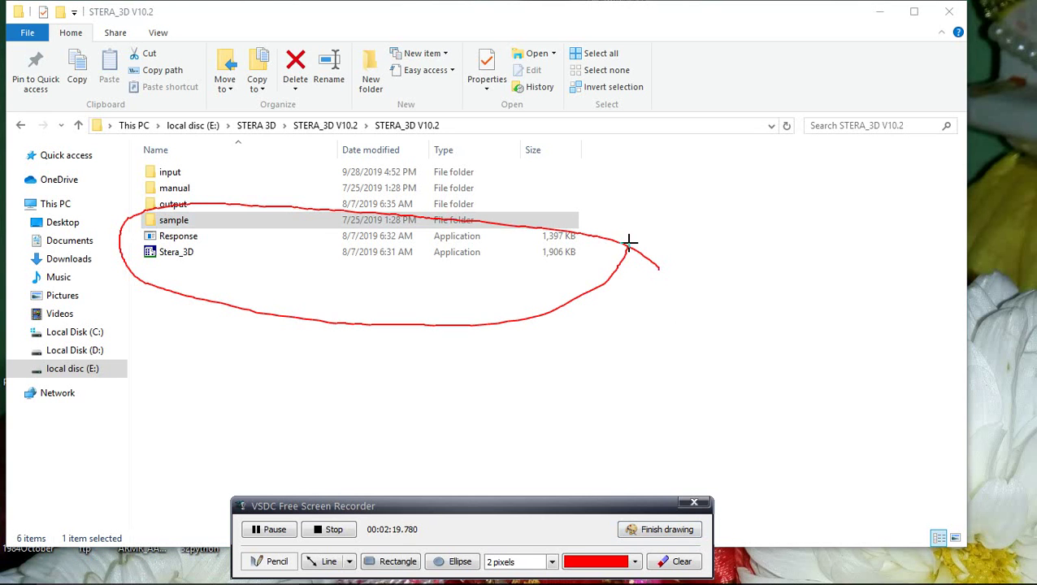
{"action": "left_click", "coordinate": [661, 529]}
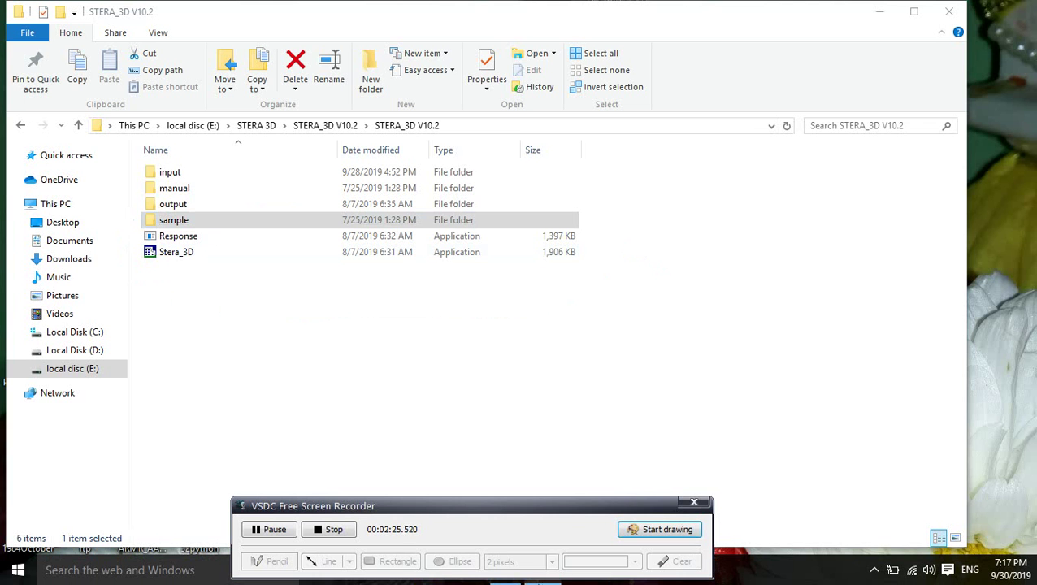
{"action": "mouse_move", "coordinate": [543, 570]}
{"action": "left_click", "coordinate": [490, 482]}
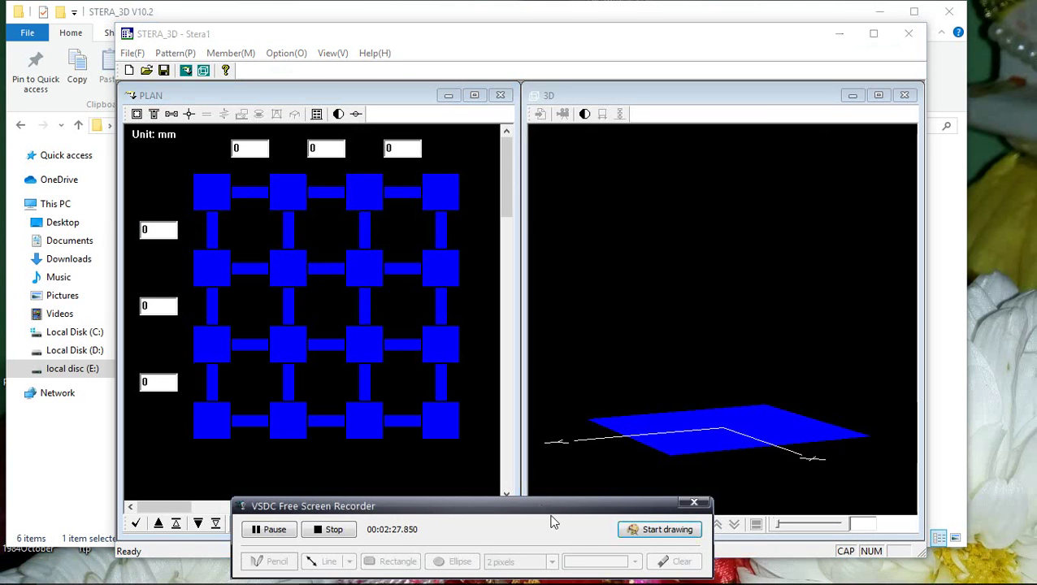
- Move the STERA_3D window showing the new Stera1 model slightly up and left
{"action": "left_click_drag", "start_coordinate": [440, 34], "coordinate": [402, 16]}
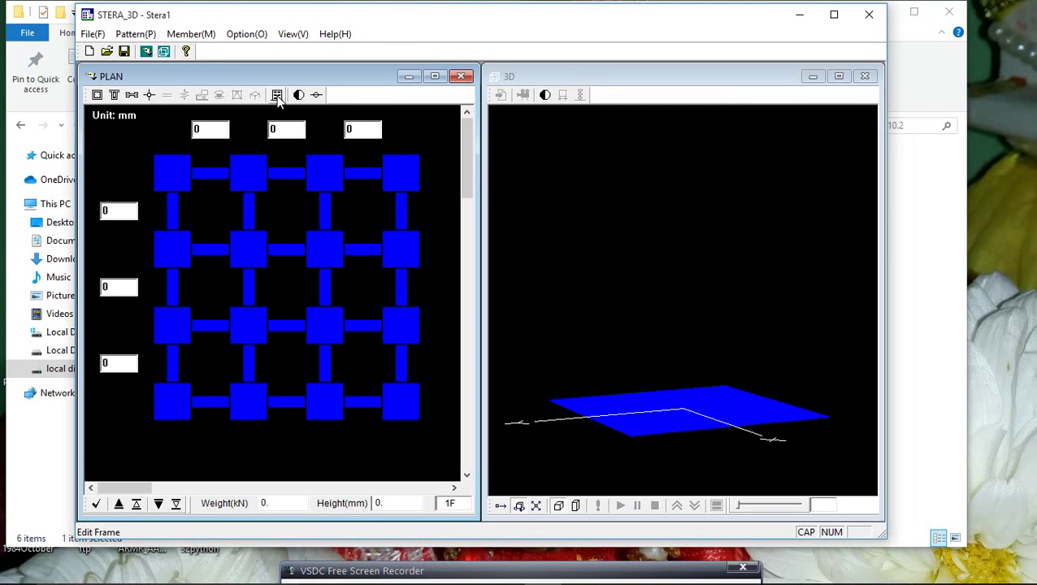
{"action": "left_click", "coordinate": [278, 96]}
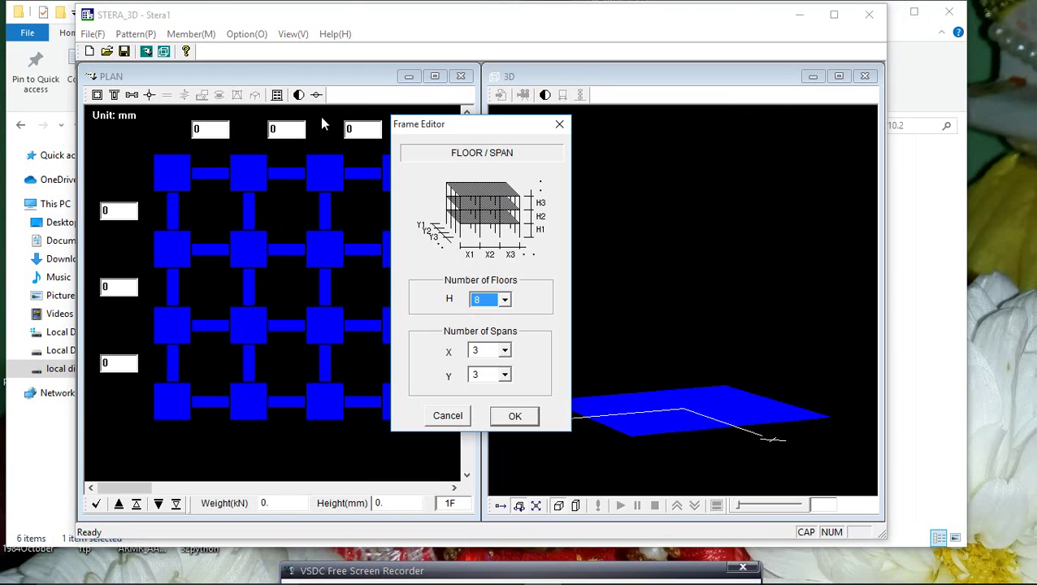
{"action": "left_click", "coordinate": [505, 301]}
{"action": "left_click", "coordinate": [505, 301]}
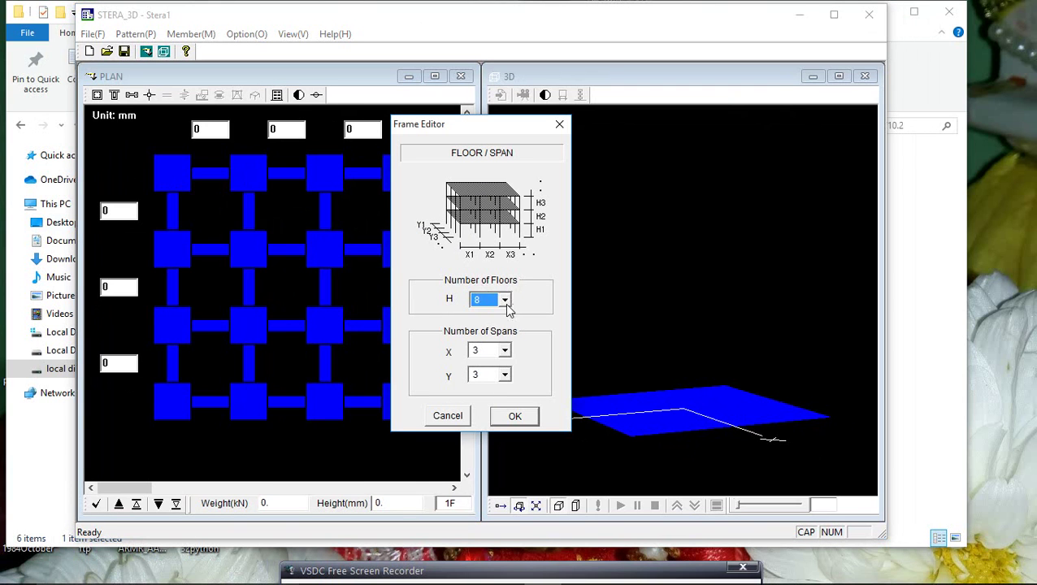
{"action": "left_click", "coordinate": [560, 126]}
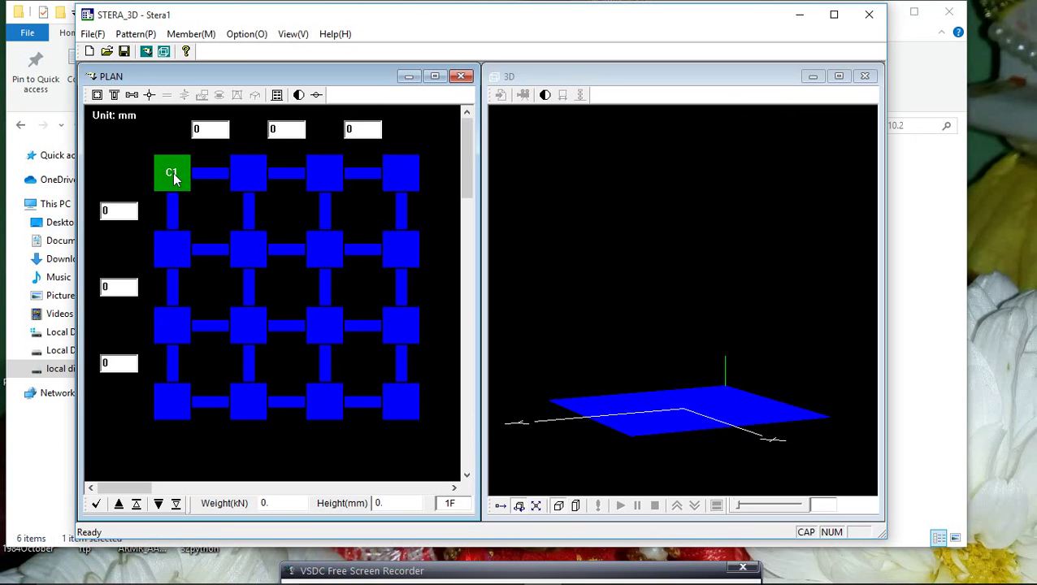
- Assign C1 columns and B1 beams across the top two rows of the 1F grid
{"action": "left_click", "coordinate": [211, 177]}
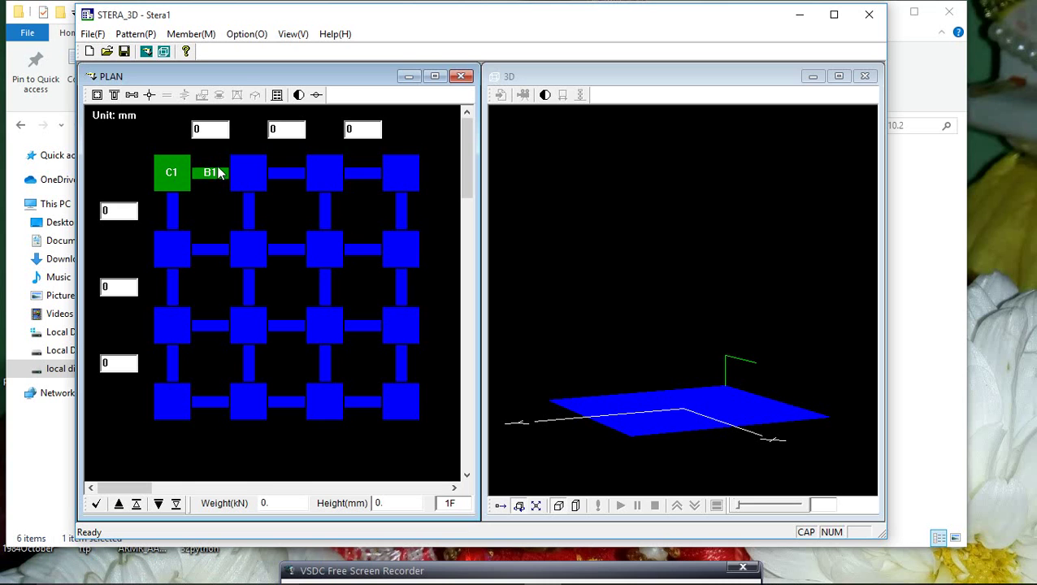
{"action": "left_click", "coordinate": [255, 176]}
{"action": "left_click", "coordinate": [253, 213]}
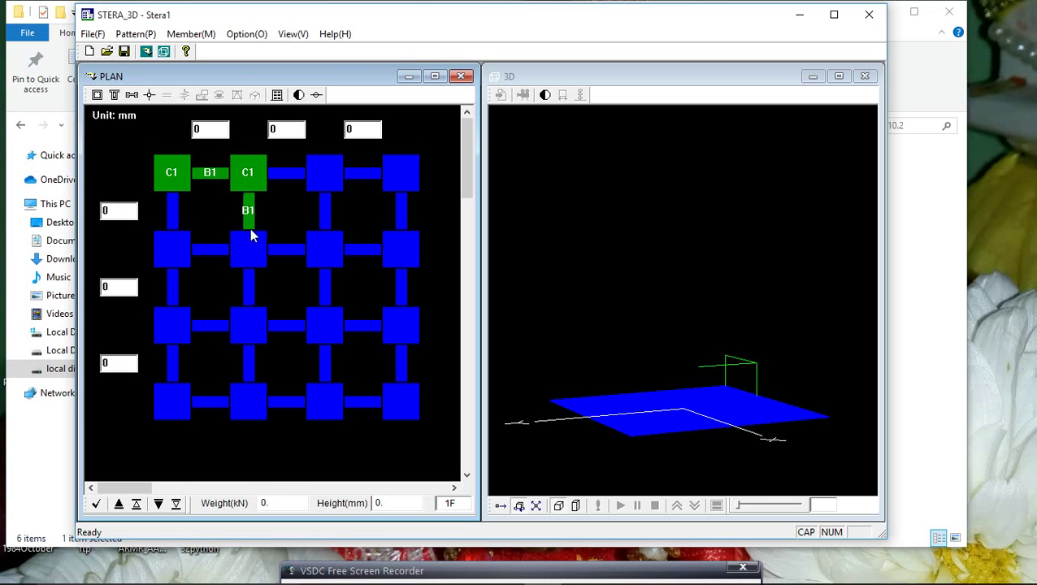
{"action": "left_click", "coordinate": [248, 240]}
{"action": "left_click", "coordinate": [174, 250]}
{"action": "left_click", "coordinate": [172, 218]}
{"action": "left_click", "coordinate": [205, 252]}
{"action": "left_click", "coordinate": [284, 253]}
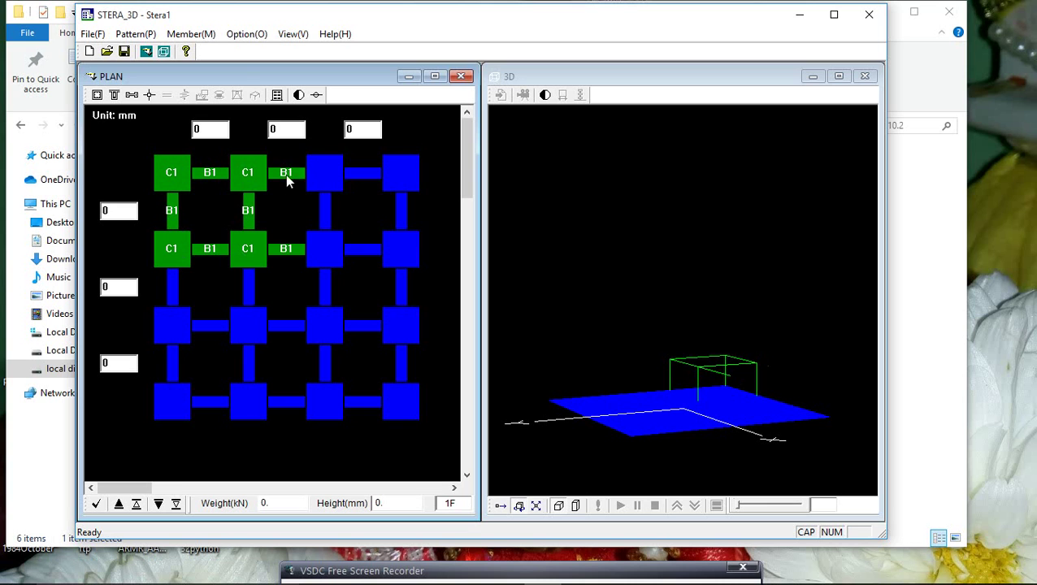
- Complete the third column line and third row with C1 columns and B1 beams
{"action": "left_click", "coordinate": [329, 172]}
{"action": "left_click", "coordinate": [326, 215]}
{"action": "left_click", "coordinate": [324, 287]}
{"action": "left_click", "coordinate": [331, 325]}
{"action": "left_click", "coordinate": [255, 328]}
{"action": "left_click", "coordinate": [250, 293]}
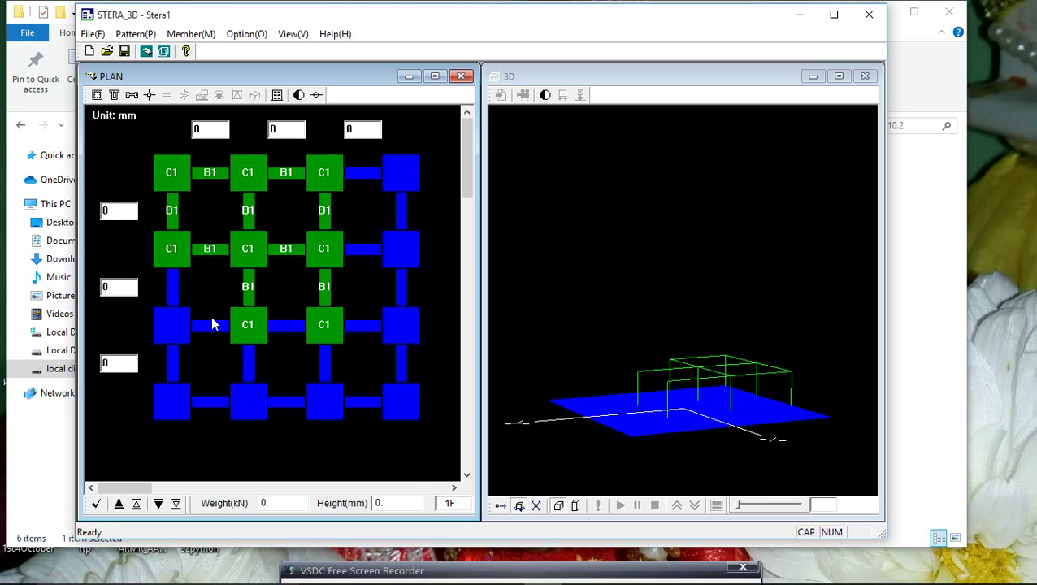
{"action": "left_click", "coordinate": [210, 328]}
{"action": "left_click", "coordinate": [179, 329]}
{"action": "left_click", "coordinate": [176, 294]}
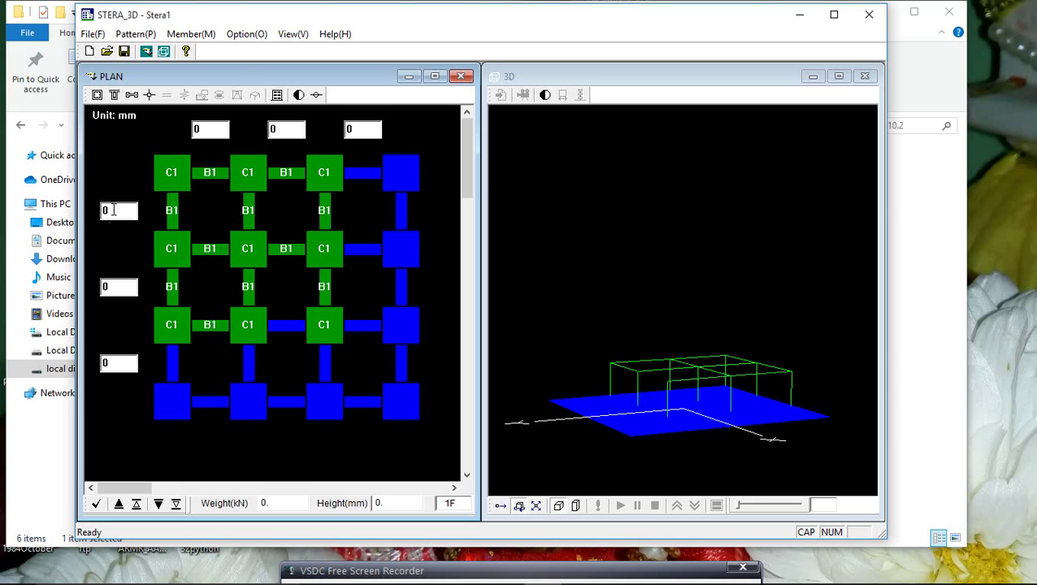
- Set both Y spans to 3000 mm and both X spans to 2500 mm
{"action": "double_click", "coordinate": [105, 210]}
{"action": "type", "text": "3000"}
{"action": "left_click_drag", "start_coordinate": [117, 290], "coordinate": [96, 284]}
{"action": "type", "text": "30"}
{"action": "key", "text": "BackSpace"}
{"action": "type", "text": "2500"}
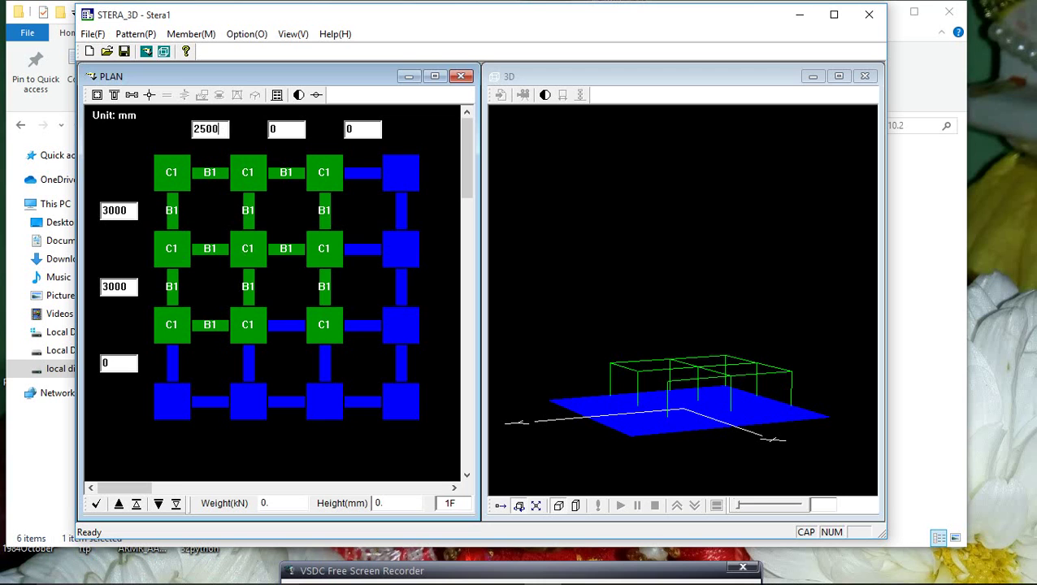
{"action": "key", "text": "Tab"}
{"action": "type", "text": "2500"}
- Give floor 1F a height of 3000 mm and a weight of 250 kN
{"action": "double_click", "coordinate": [378, 503]}
{"action": "type", "text": "3000"}
{"action": "double_click", "coordinate": [269, 503]}
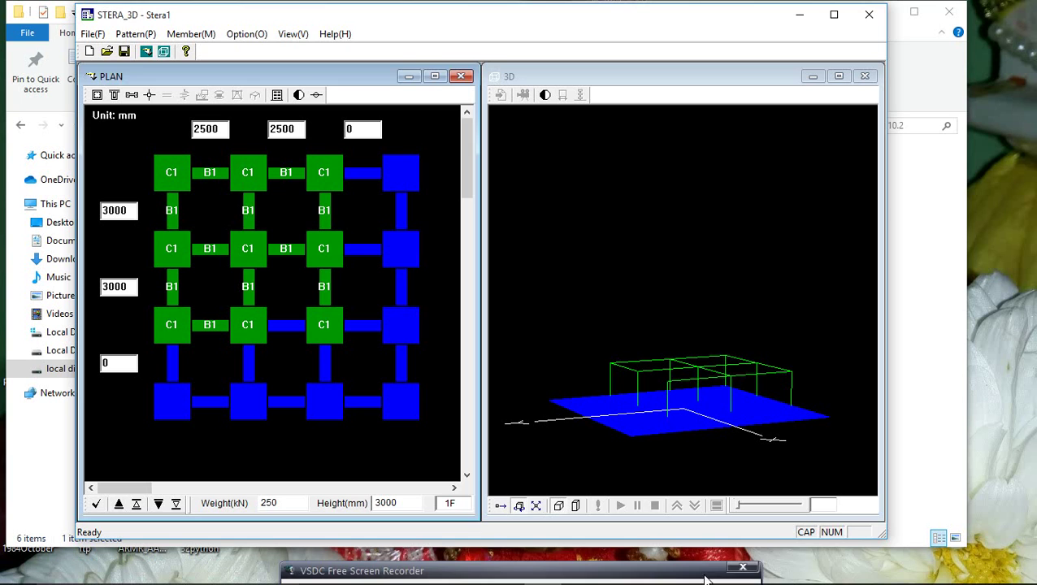
{"action": "mouse_move", "coordinate": [126, 492]}
{"action": "left_mouse_down"}
{"action": "mouse_move", "coordinate": [101, 489]}
{"action": "mouse_move", "coordinate": [114, 516]}
{"action": "mouse_move", "coordinate": [123, 493]}
{"action": "left_mouse_up"}
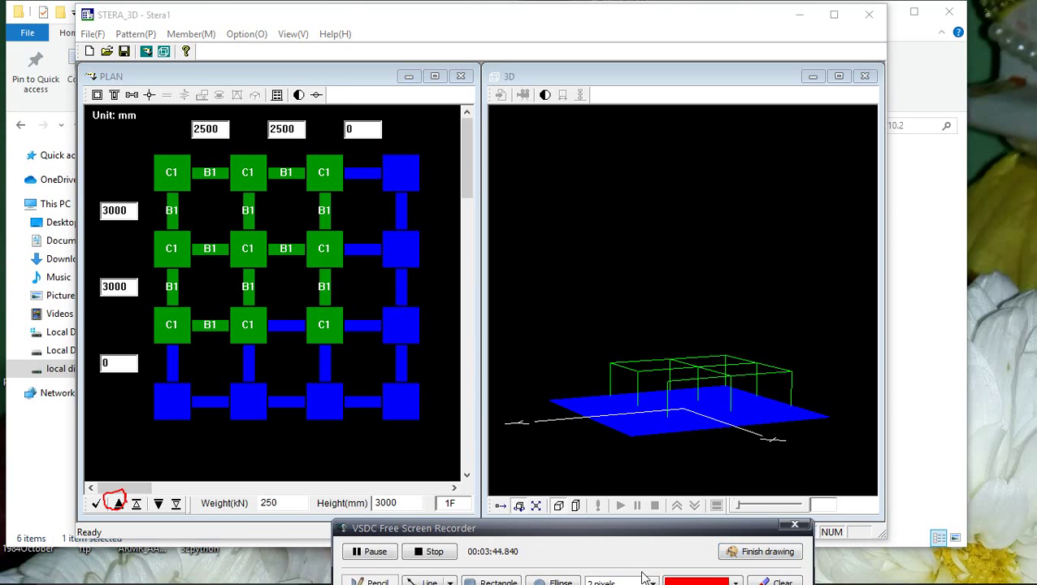
{"action": "left_click", "coordinate": [764, 551]}
- Add the missing B1 beam on the third row of floor 1F
{"action": "left_click", "coordinate": [118, 504]}
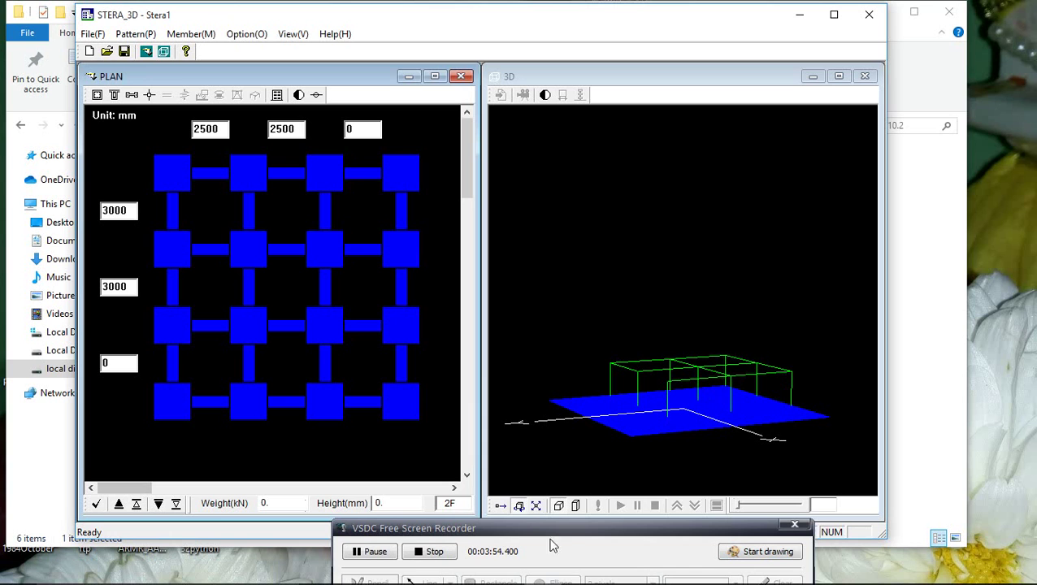
{"action": "left_click", "coordinate": [159, 504]}
{"action": "left_click", "coordinate": [284, 326]}
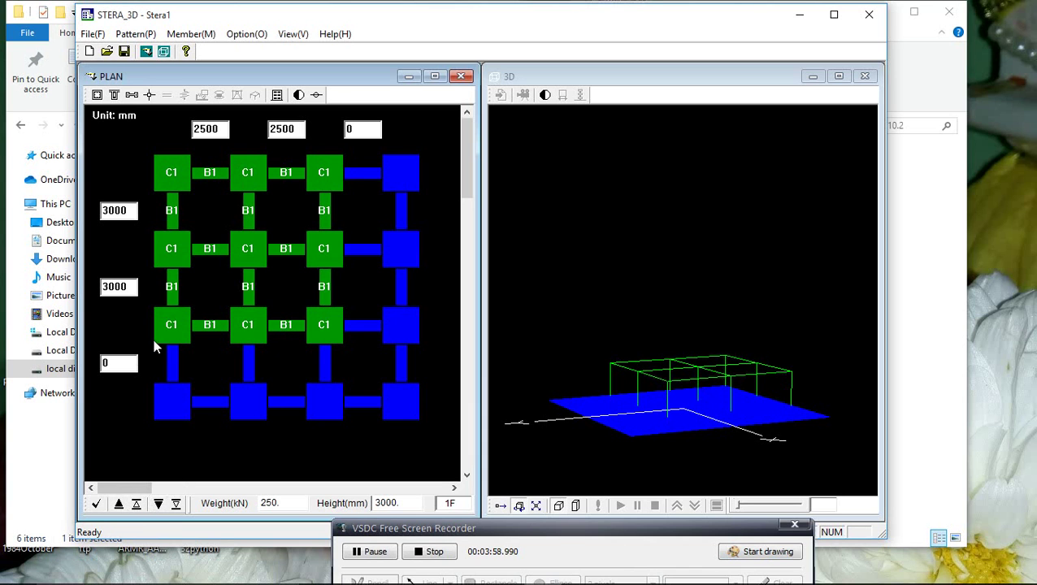
- Copy the lower floor pattern onto 2F and 3F, then open the C1 column properties
{"action": "left_click", "coordinate": [119, 505]}
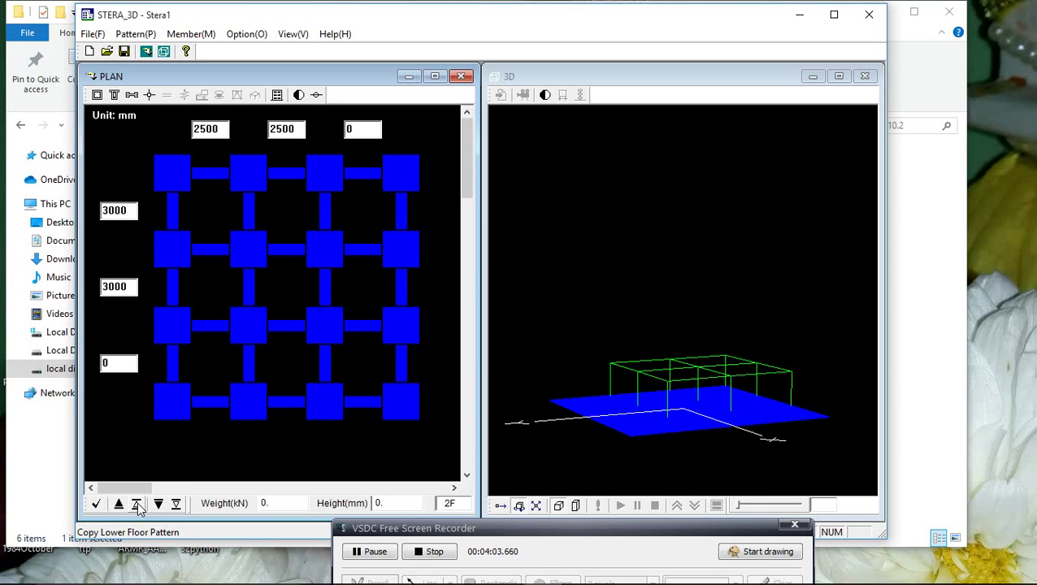
{"action": "left_click", "coordinate": [137, 505]}
{"action": "left_click", "coordinate": [136, 505]}
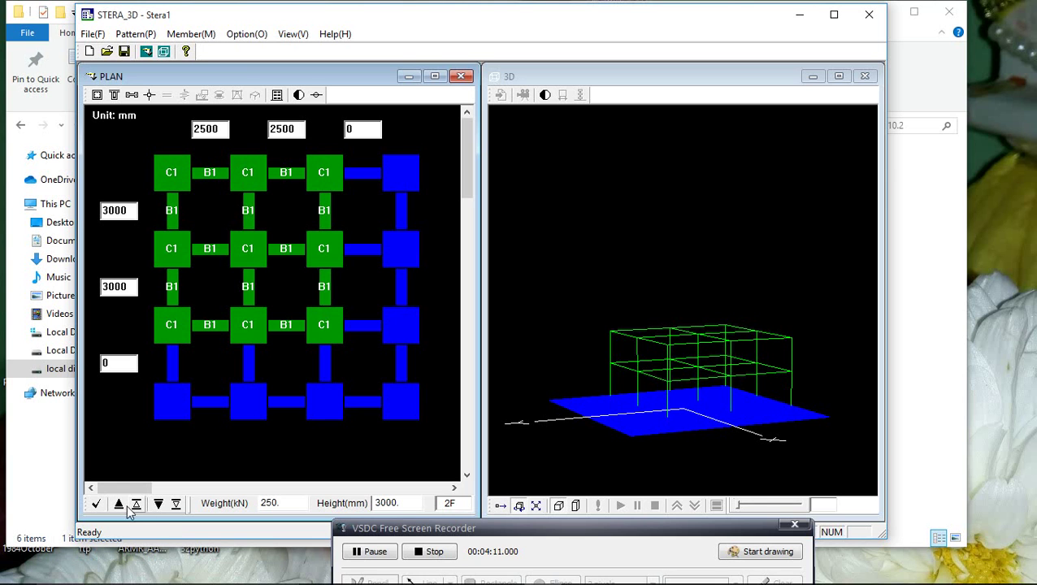
{"action": "left_click", "coordinate": [119, 505]}
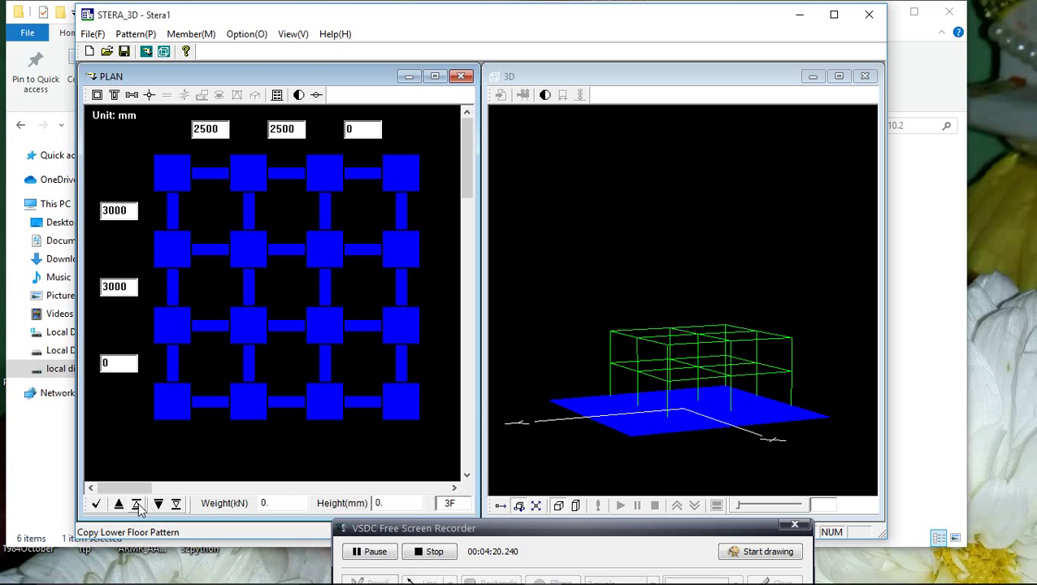
{"action": "left_click", "coordinate": [136, 504]}
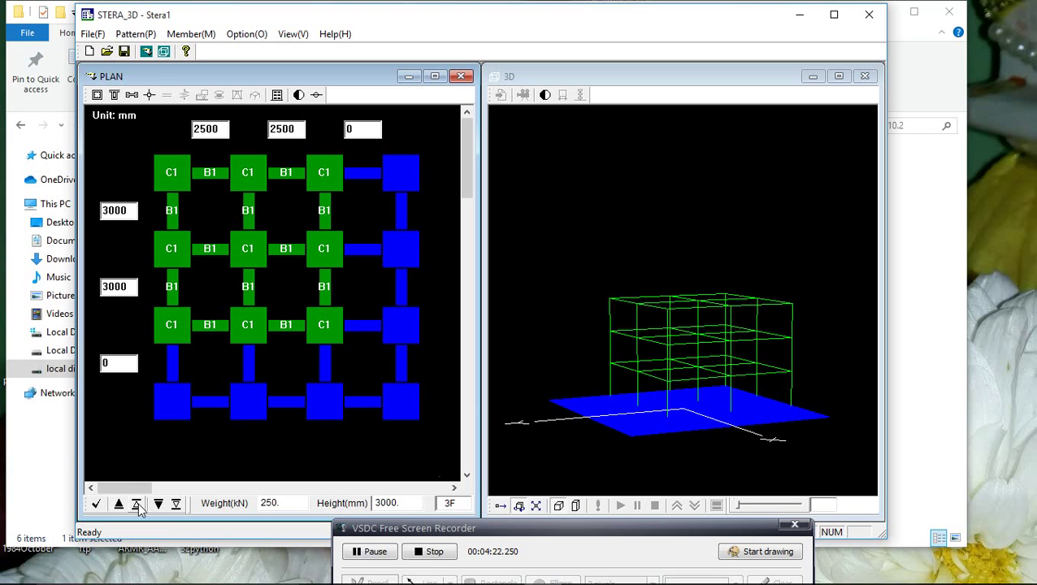
{"action": "left_click", "coordinate": [97, 95]}
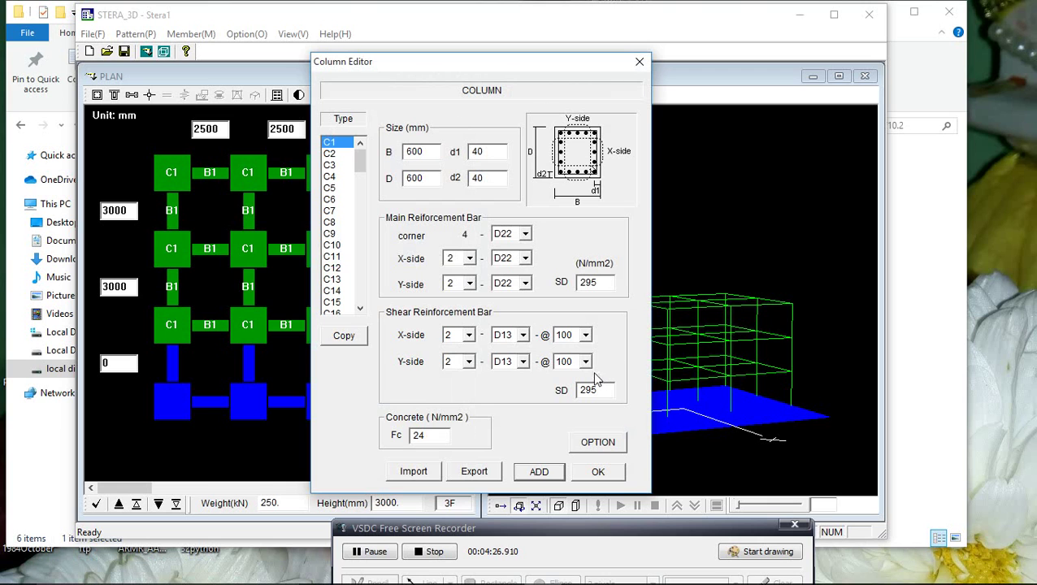
- Edit the C1 column concrete strength Fc and confirm the Column Editor
{"action": "left_click_drag", "start_coordinate": [424, 435], "coordinate": [406, 435]}
{"action": "type", "text": "2"}
{"action": "left_click", "coordinate": [595, 473]}
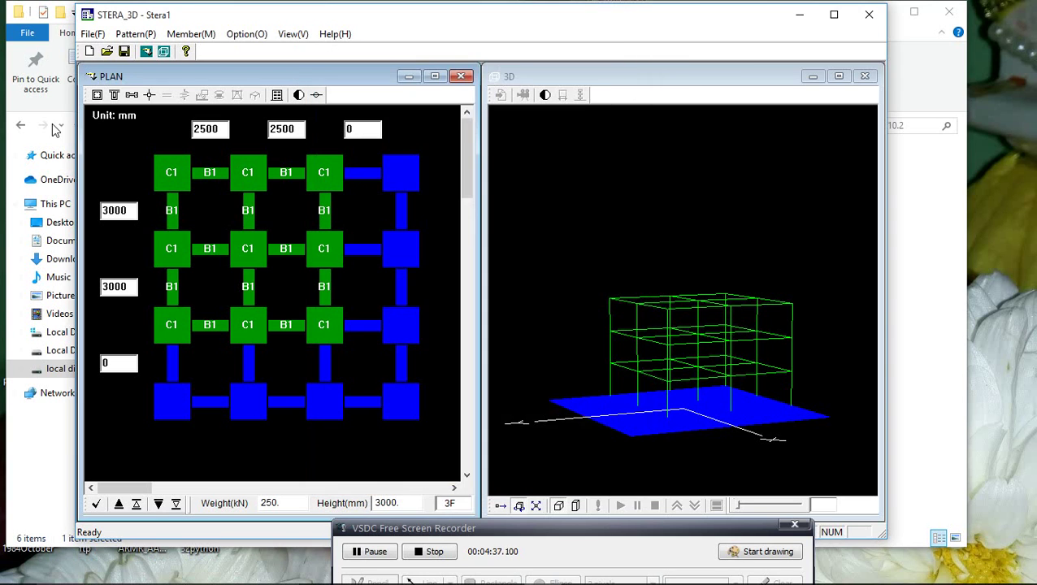
- Set beam B1 concrete strength Fc to 25 N/mm² and confirm
{"action": "left_click", "coordinate": [115, 95]}
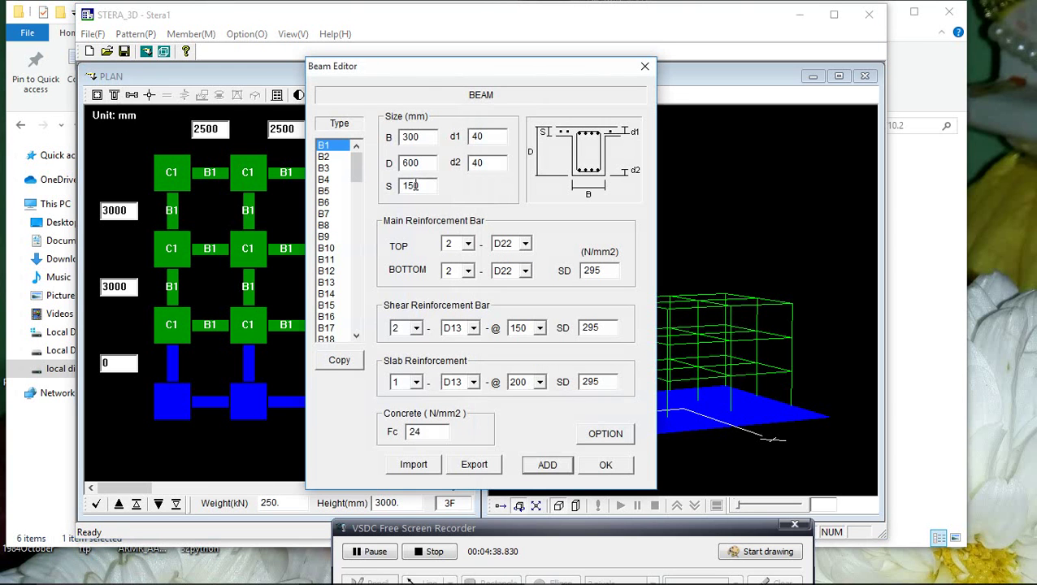
{"action": "left_click_drag", "start_coordinate": [426, 432], "coordinate": [406, 431]}
{"action": "type", "text": "25"}
{"action": "left_click", "coordinate": [616, 464]}
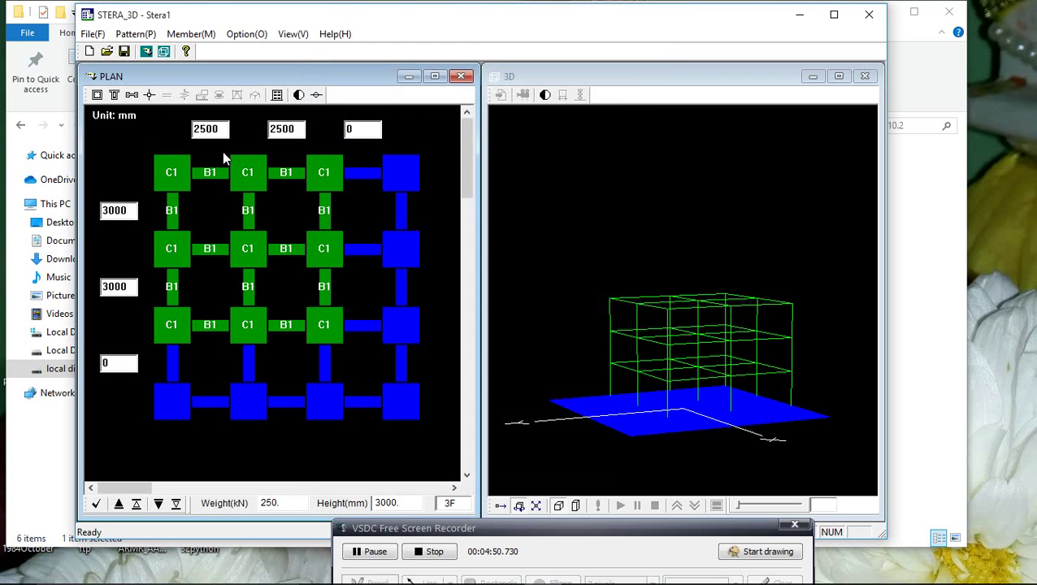
- Set the dynamic analysis damping type to [C]=a[K0]+b[M] and confirm
{"action": "left_click", "coordinate": [247, 34]}
{"action": "mouse_move", "coordinate": [255, 85]}
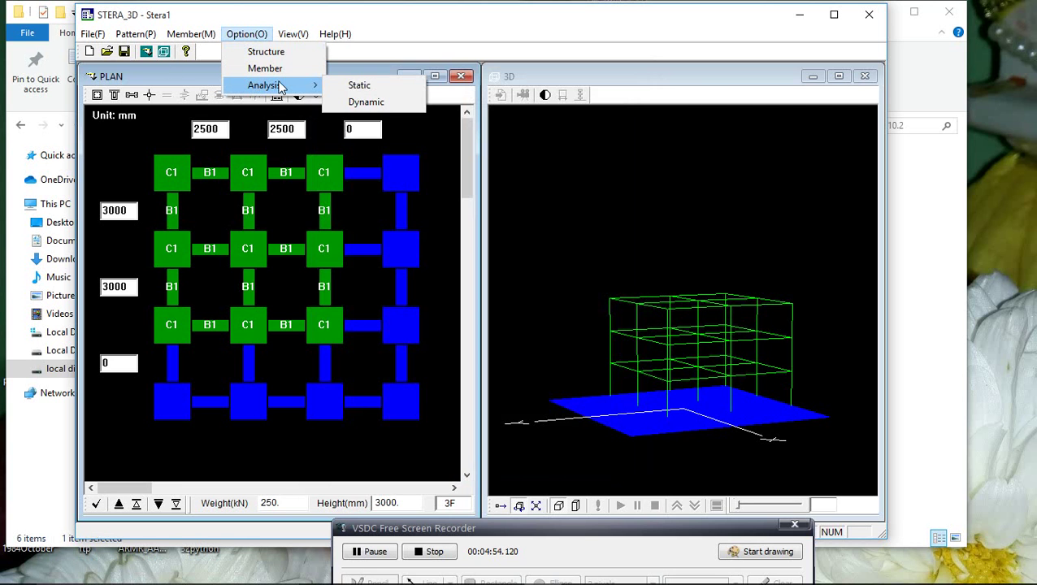
{"action": "left_click", "coordinate": [365, 101]}
{"action": "left_click", "coordinate": [477, 209]}
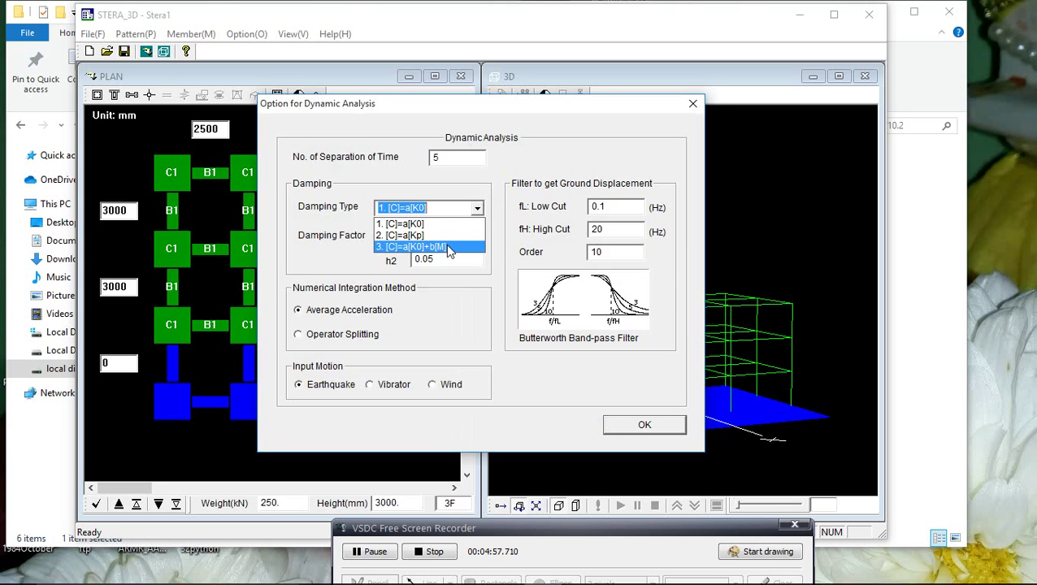
{"action": "left_click", "coordinate": [446, 245]}
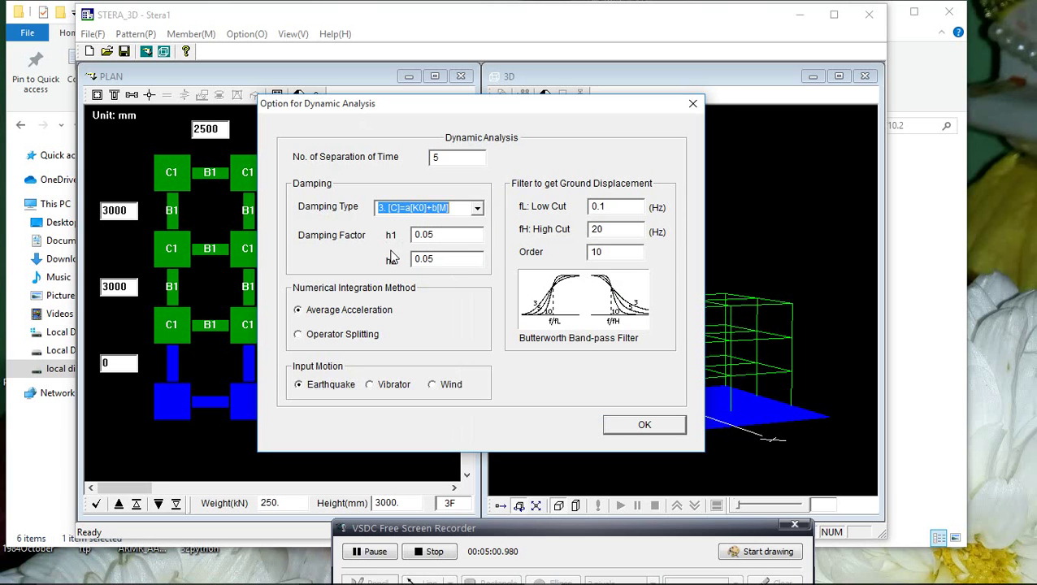
{"action": "left_click", "coordinate": [646, 426]}
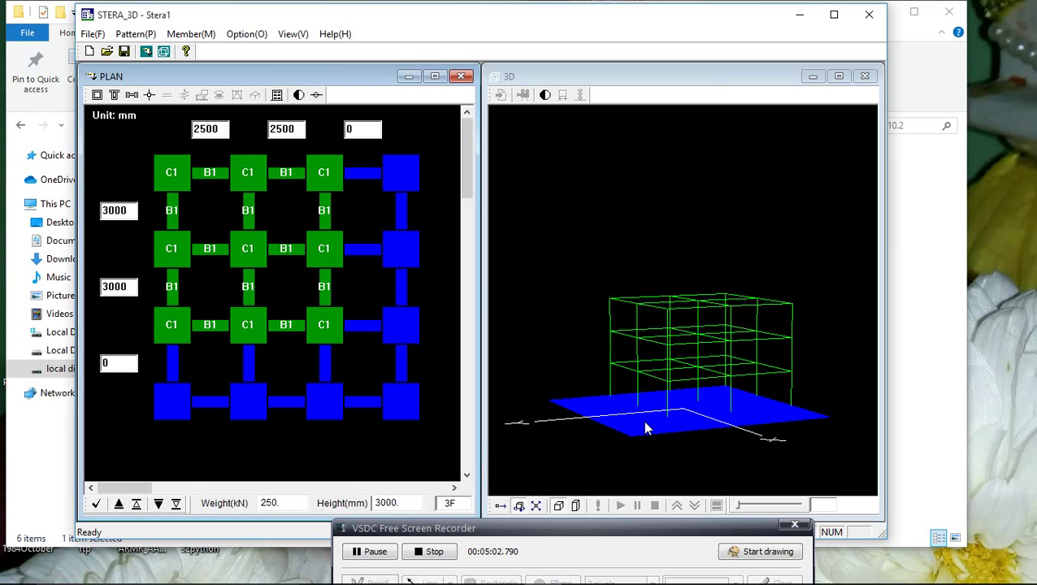
{"action": "left_click_drag", "start_coordinate": [624, 532], "coordinate": [629, 533]}
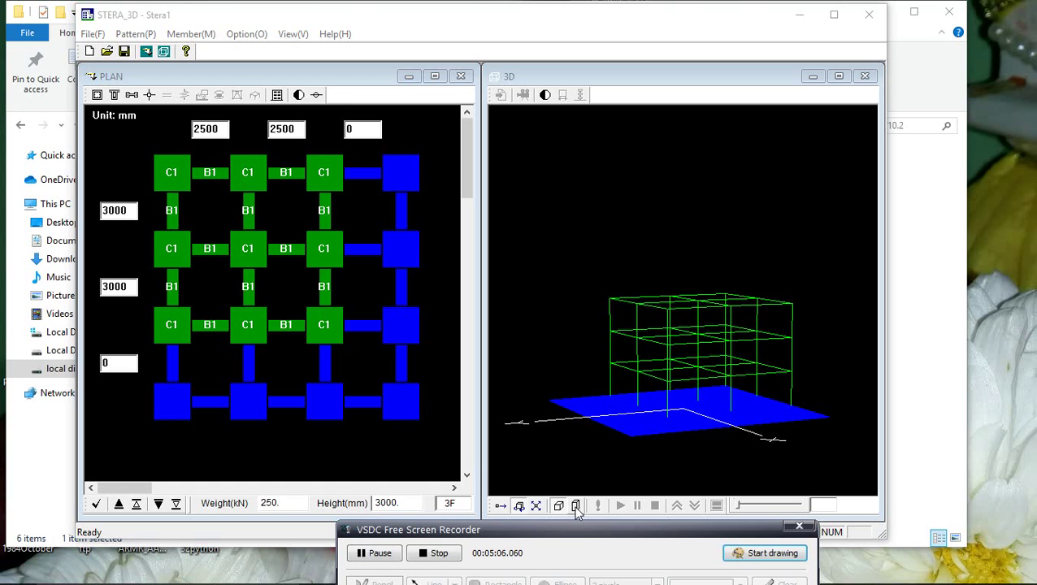
- Switch to the 3D view, adjust the viewing angle, and run the three-storey frame analysis
{"action": "left_click", "coordinate": [753, 556]}
{"action": "mouse_move", "coordinate": [585, 491]}
{"action": "left_mouse_down"}
{"action": "mouse_move", "coordinate": [561, 495]}
{"action": "mouse_move", "coordinate": [567, 511]}
{"action": "mouse_move", "coordinate": [587, 504]}
{"action": "mouse_move", "coordinate": [586, 491]}
{"action": "left_mouse_up"}
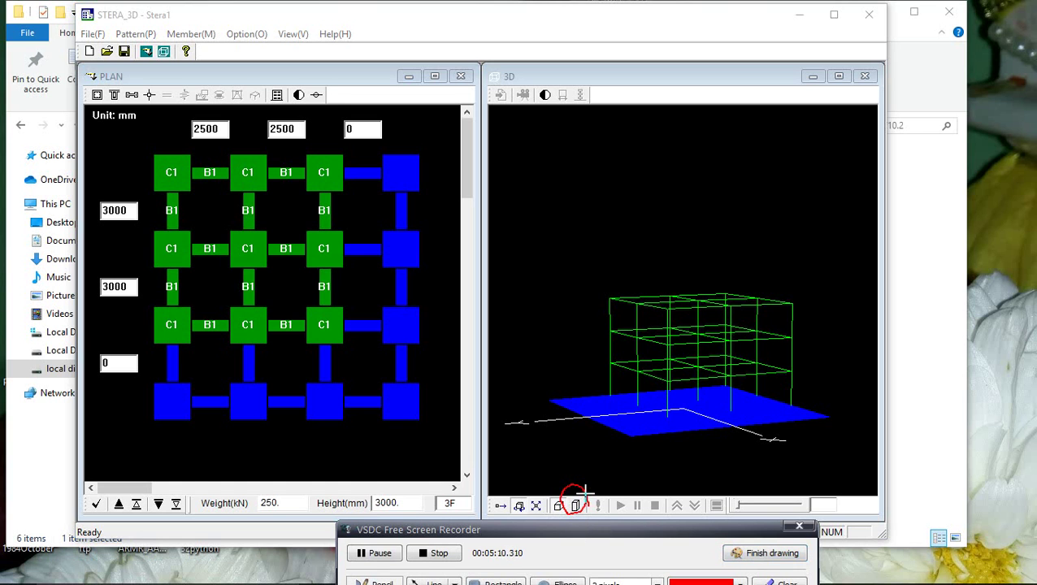
{"action": "left_click", "coordinate": [765, 555]}
{"action": "left_click", "coordinate": [578, 506]}
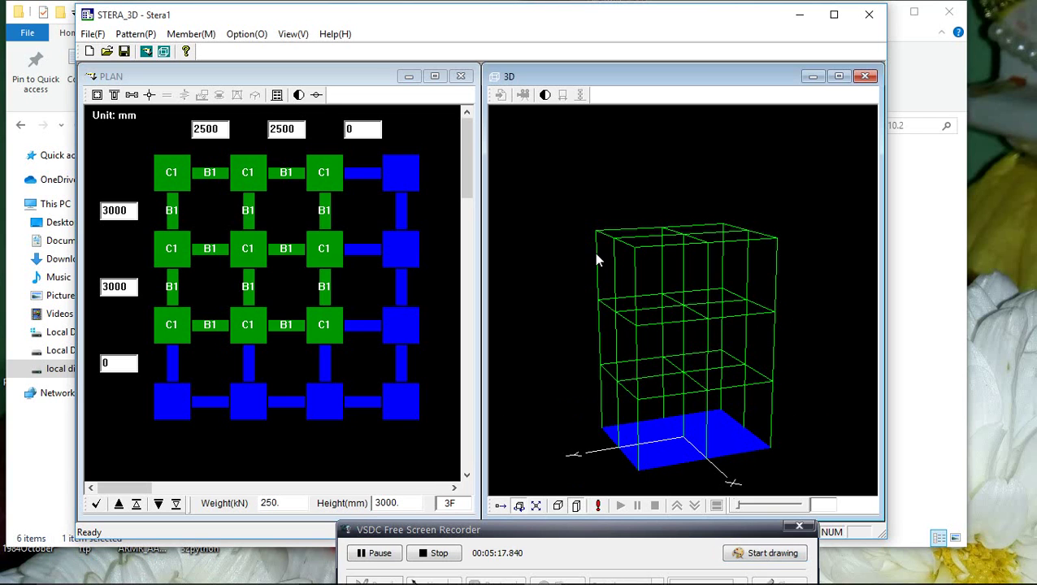
{"action": "left_click", "coordinate": [602, 506]}
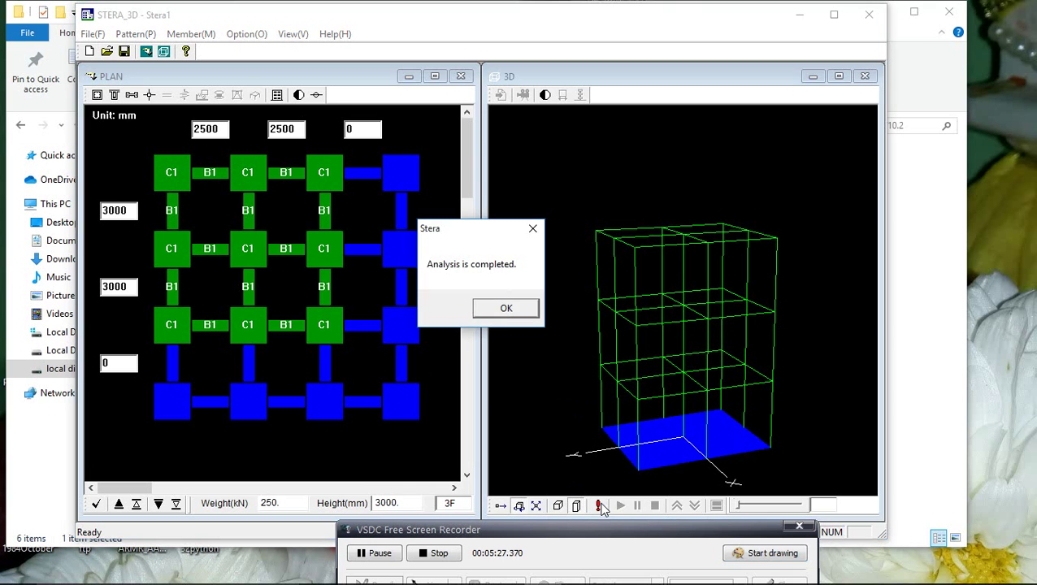
{"action": "left_click", "coordinate": [503, 314]}
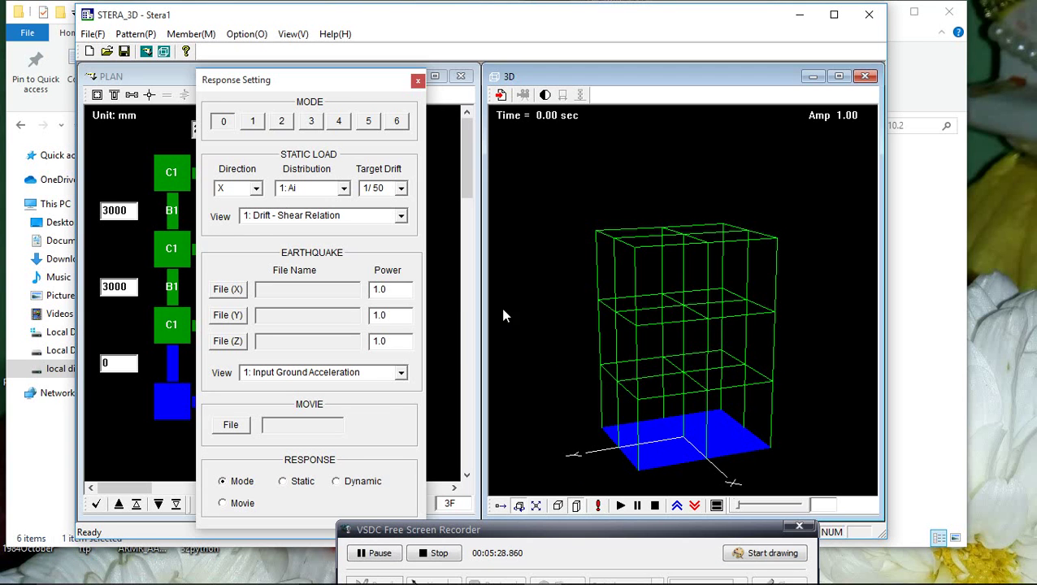
- Animate and review vibration modes 1 through 6, return to mode 1, then select Dynamic response
{"action": "left_click", "coordinate": [253, 124]}
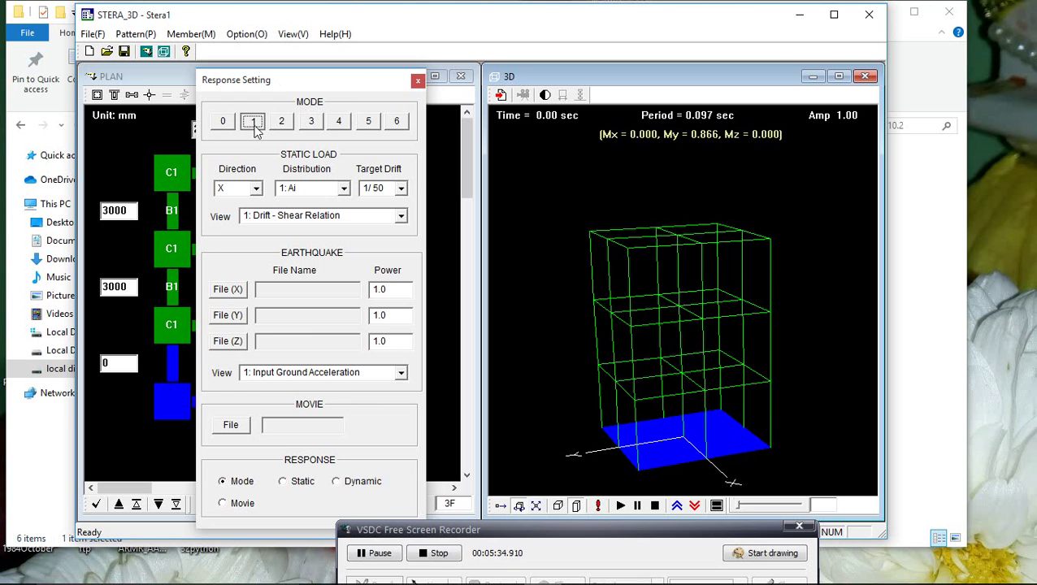
{"action": "left_click", "coordinate": [621, 506]}
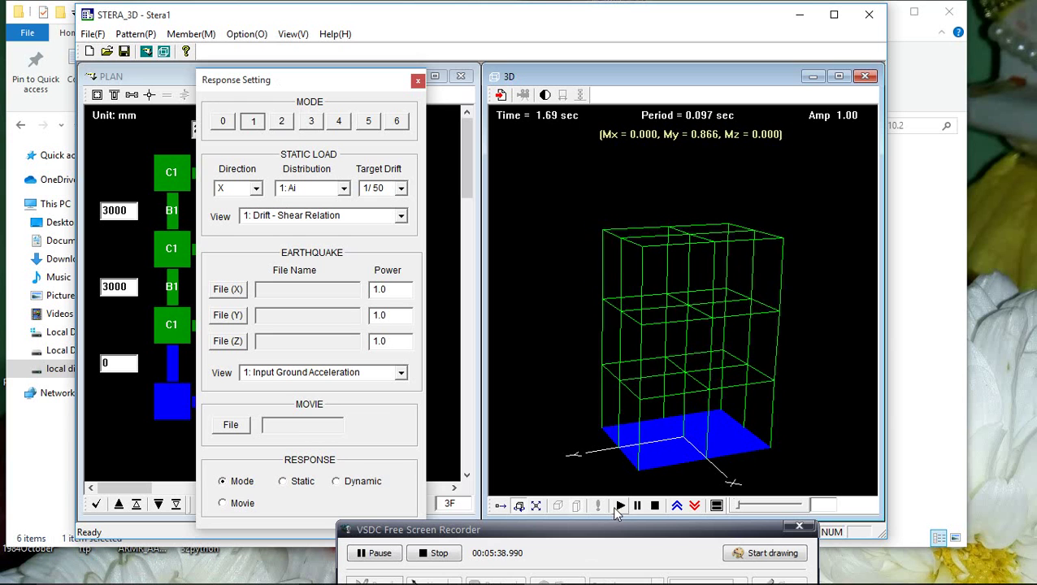
{"action": "left_click", "coordinate": [283, 123]}
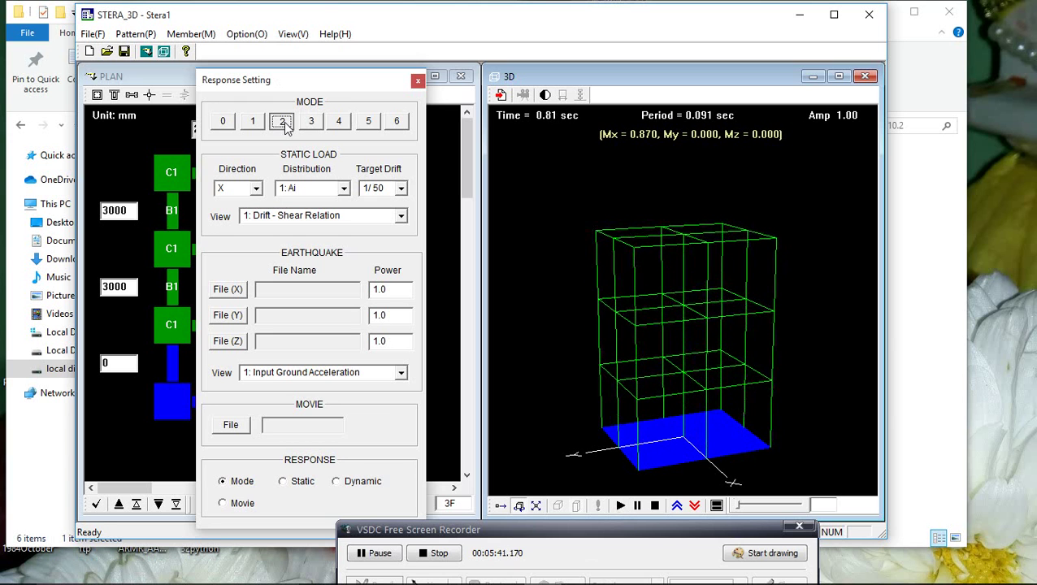
{"action": "left_click", "coordinate": [311, 122]}
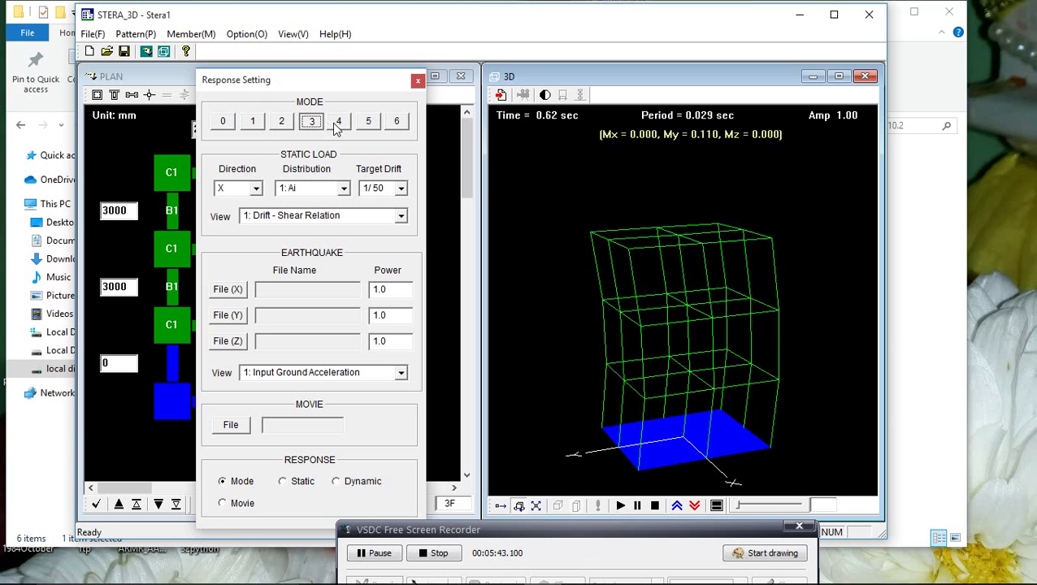
{"action": "left_click", "coordinate": [338, 123]}
{"action": "left_click", "coordinate": [369, 124]}
{"action": "left_click", "coordinate": [398, 124]}
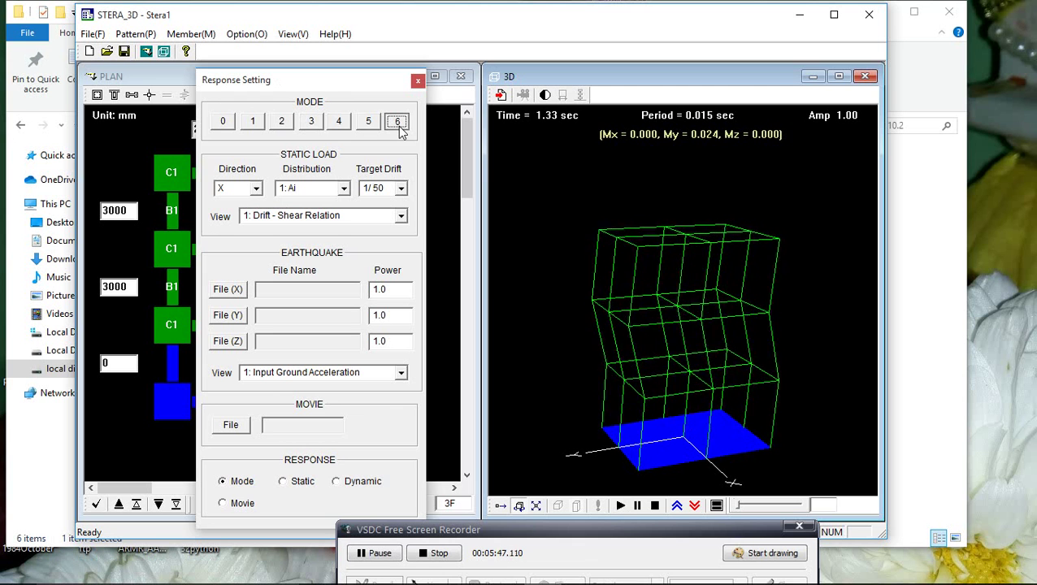
{"action": "left_click", "coordinate": [258, 123]}
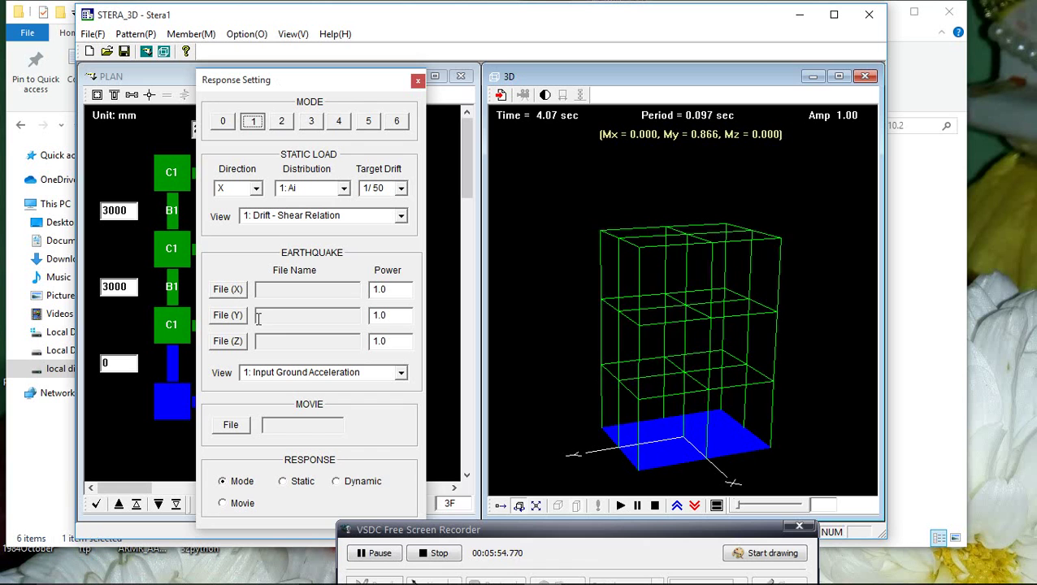
{"action": "left_click", "coordinate": [352, 480]}
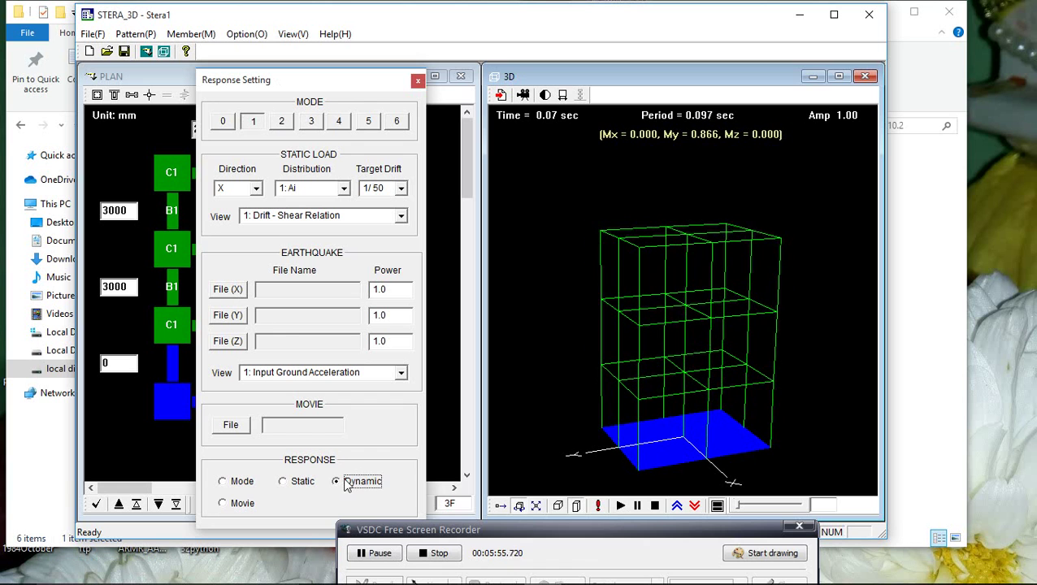
- Load El Centro 1940_EW from sample\wave as the X-direction earthquake wave
{"action": "left_click", "coordinate": [228, 291]}
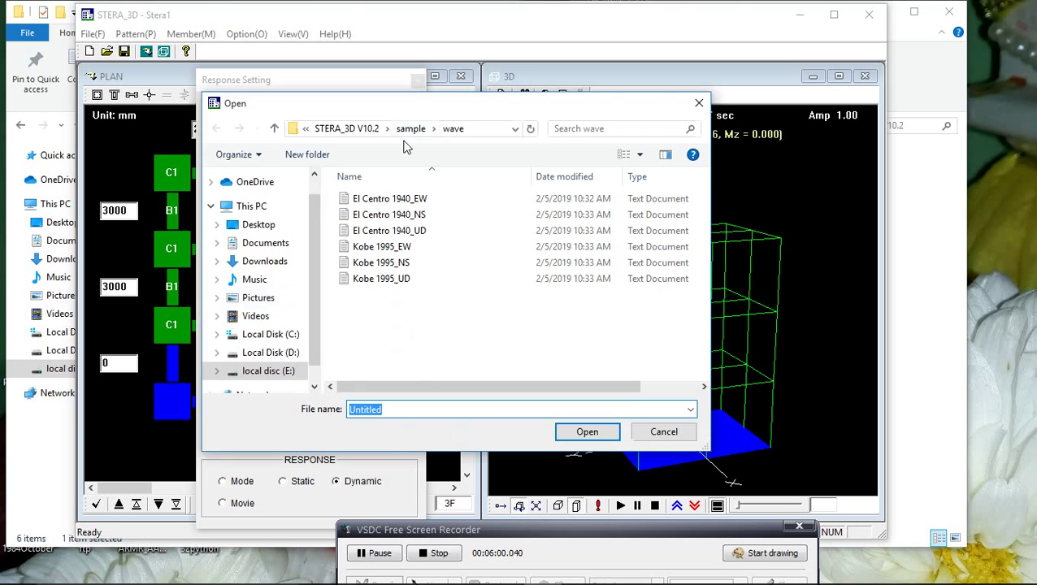
{"action": "left_click_drag", "start_coordinate": [417, 107], "coordinate": [687, 234]}
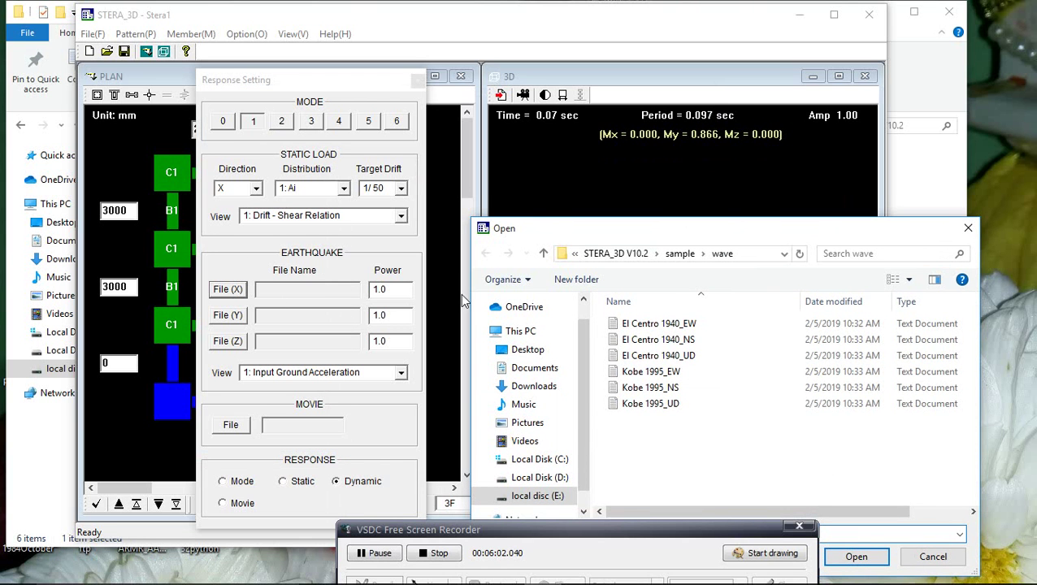
{"action": "left_click_drag", "start_coordinate": [752, 238], "coordinate": [685, 191]}
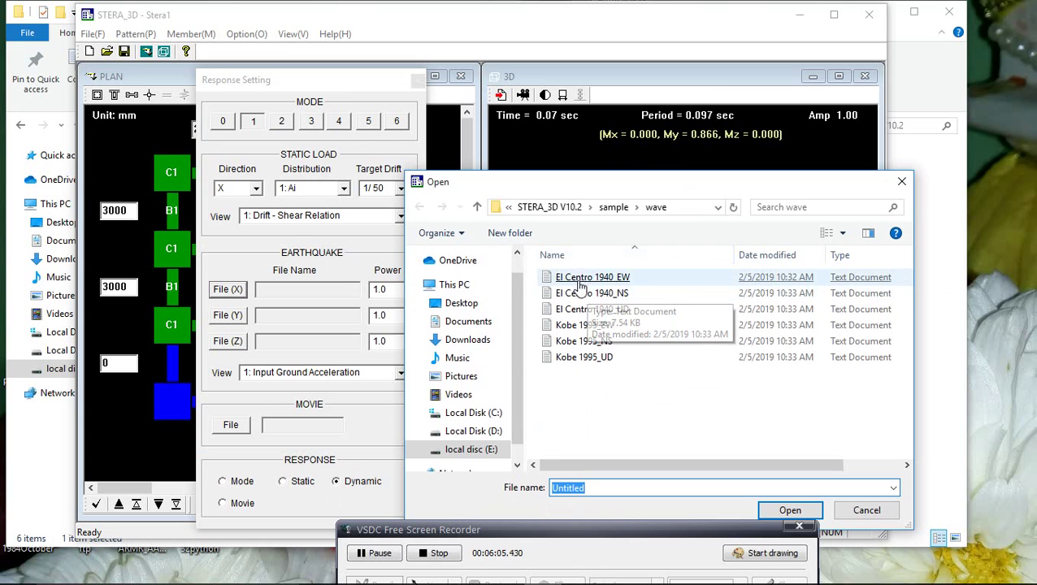
{"action": "double_click", "coordinate": [608, 278]}
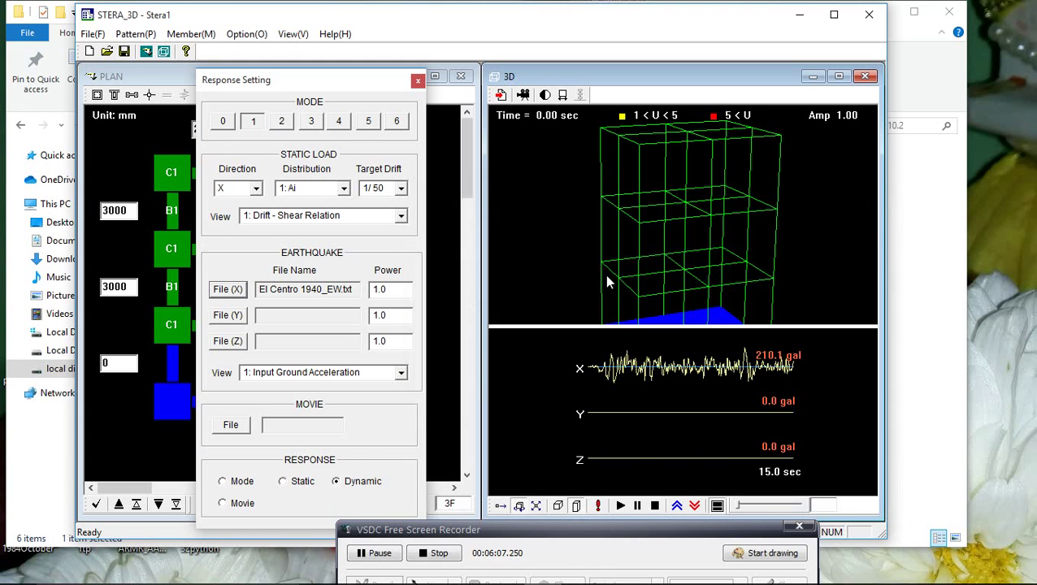
- Load El Centro 1940_UD as the Y wave and Kobe 1995_UD as the Z wave
{"action": "left_click", "coordinate": [228, 315]}
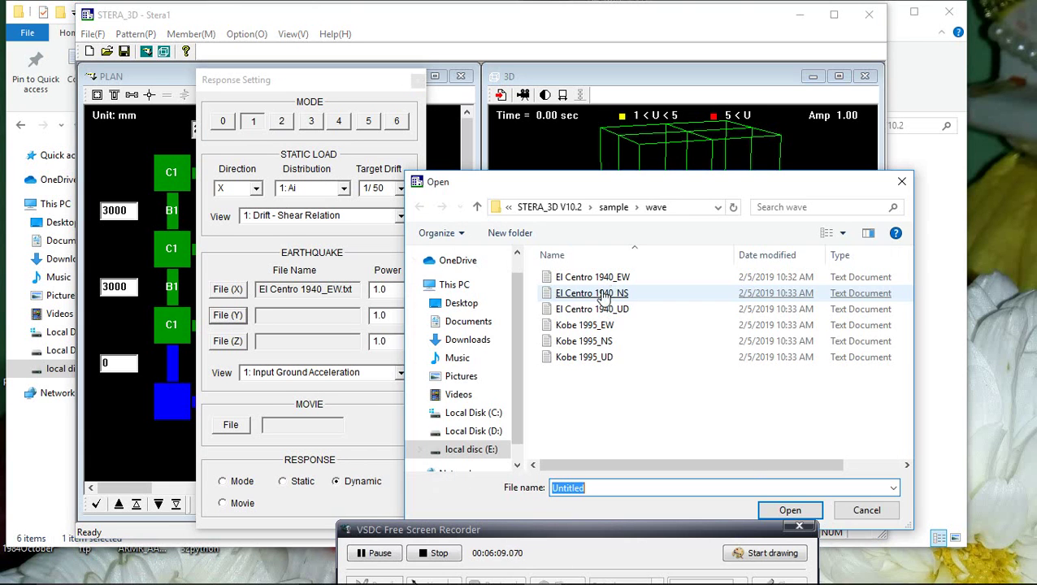
{"action": "double_click", "coordinate": [592, 309]}
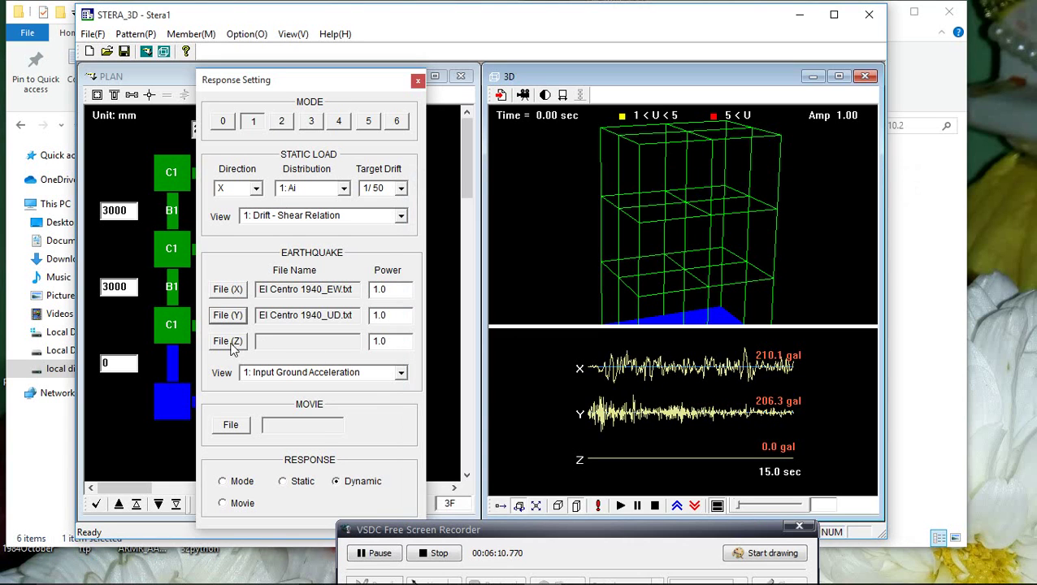
{"action": "left_click", "coordinate": [228, 342]}
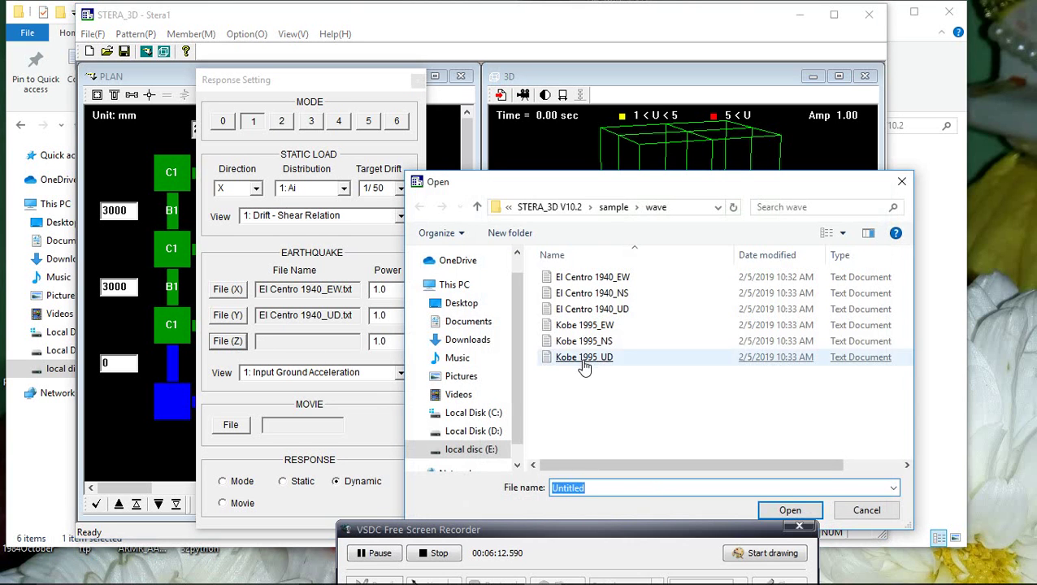
{"action": "double_click", "coordinate": [580, 357]}
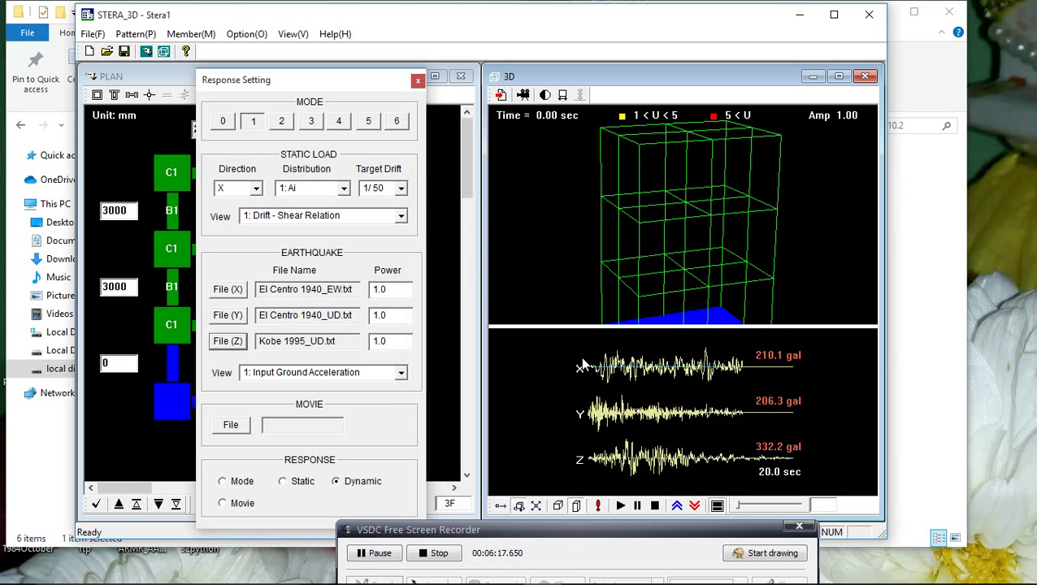
- Play the earthquake response and plot top building displacement
{"action": "left_click", "coordinate": [621, 505]}
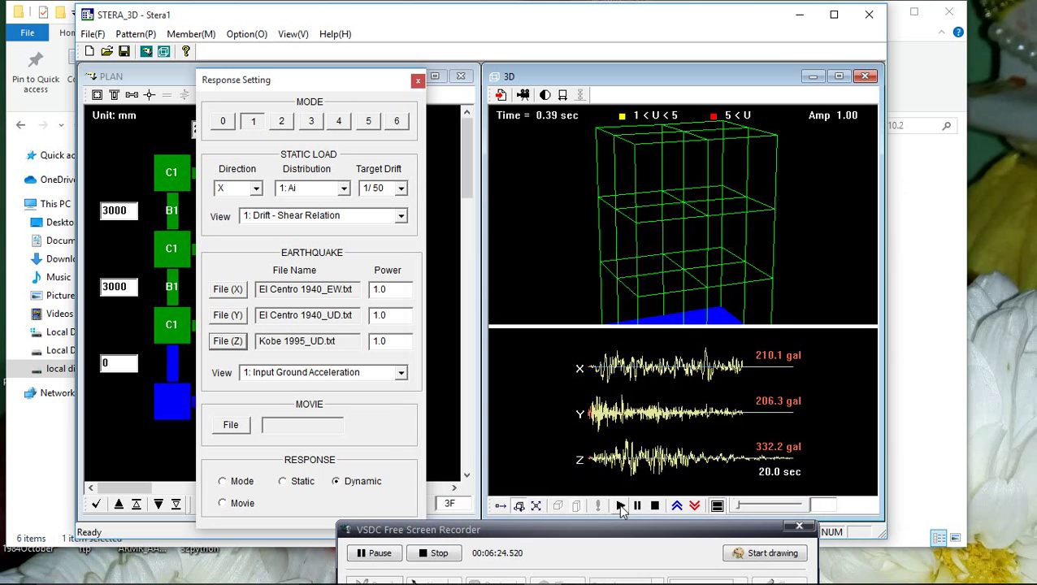
{"action": "left_click", "coordinate": [399, 372]}
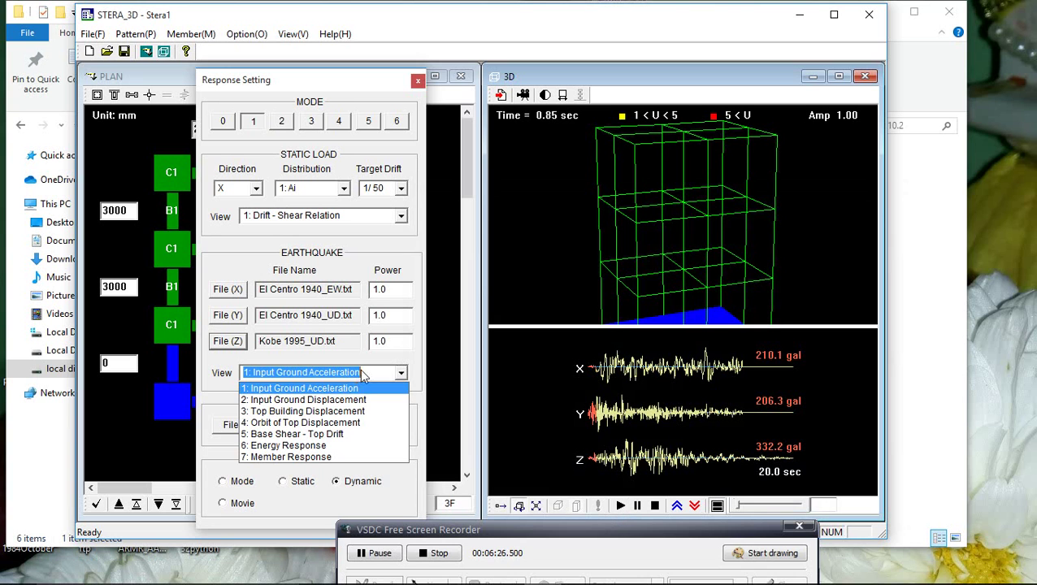
{"action": "left_click", "coordinate": [324, 412]}
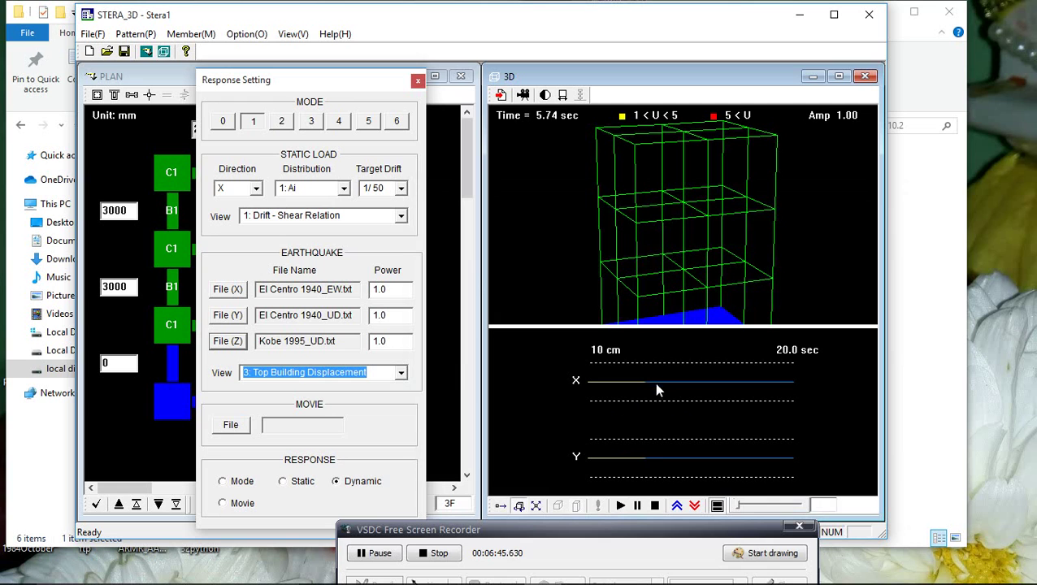
- Reopen the EARTHQUAKE View dropdown to list the available response plots
{"action": "left_click", "coordinate": [402, 376]}
{"action": "left_click_drag", "start_coordinate": [602, 528], "coordinate": [613, 551]}
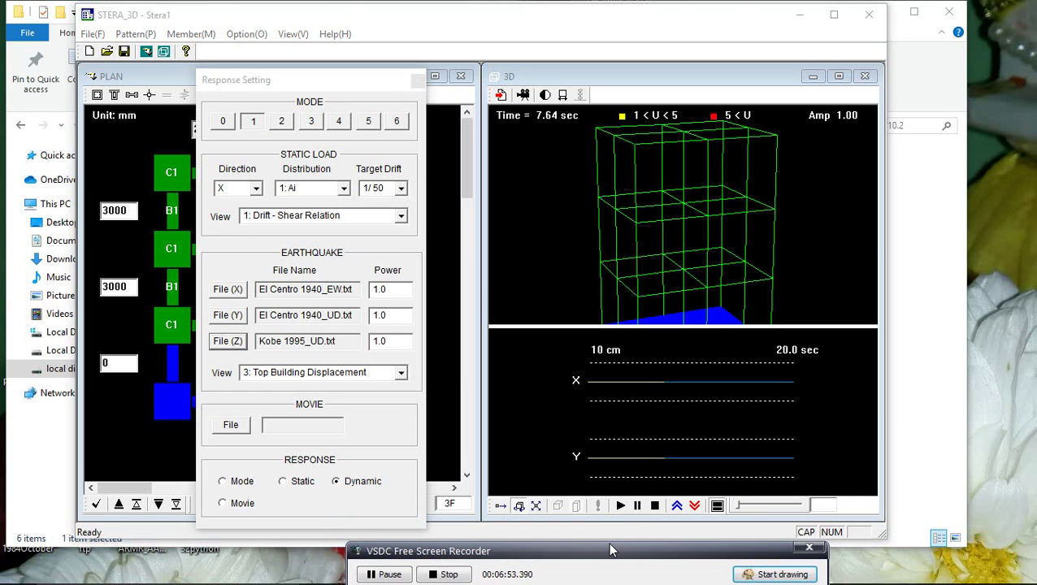
{"action": "left_click", "coordinate": [319, 389]}
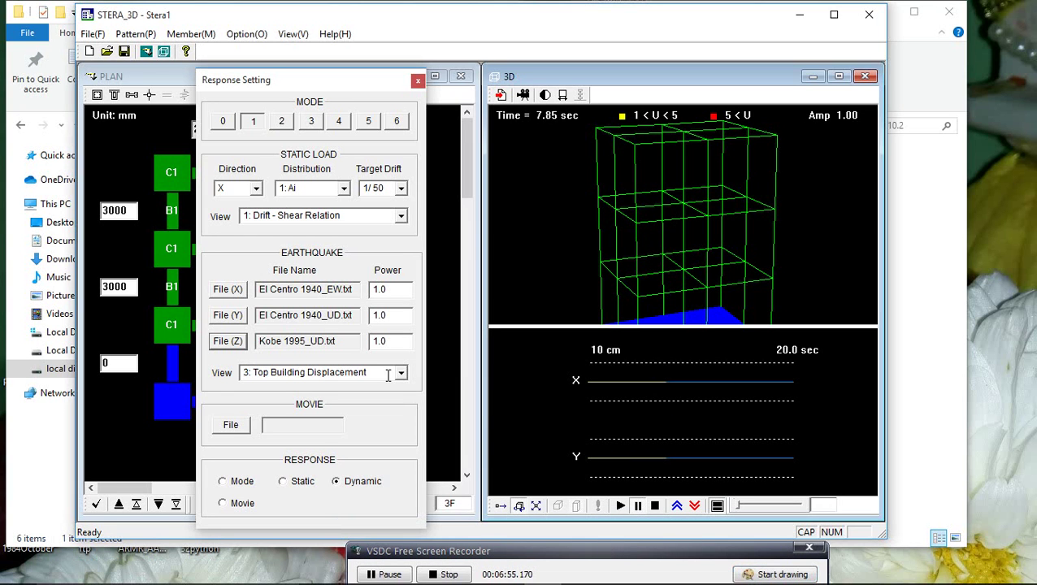
{"action": "left_click", "coordinate": [401, 373]}
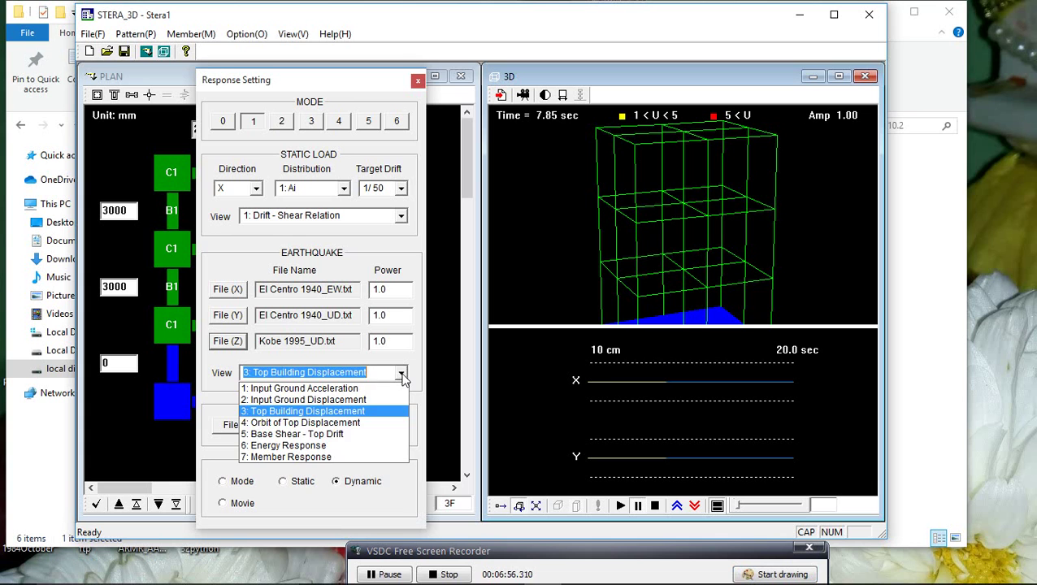
- Plot '5: Base Shear - Top Drift', then '6: Energy Response', replaying the earthquake animation each time
{"action": "left_click", "coordinate": [332, 435]}
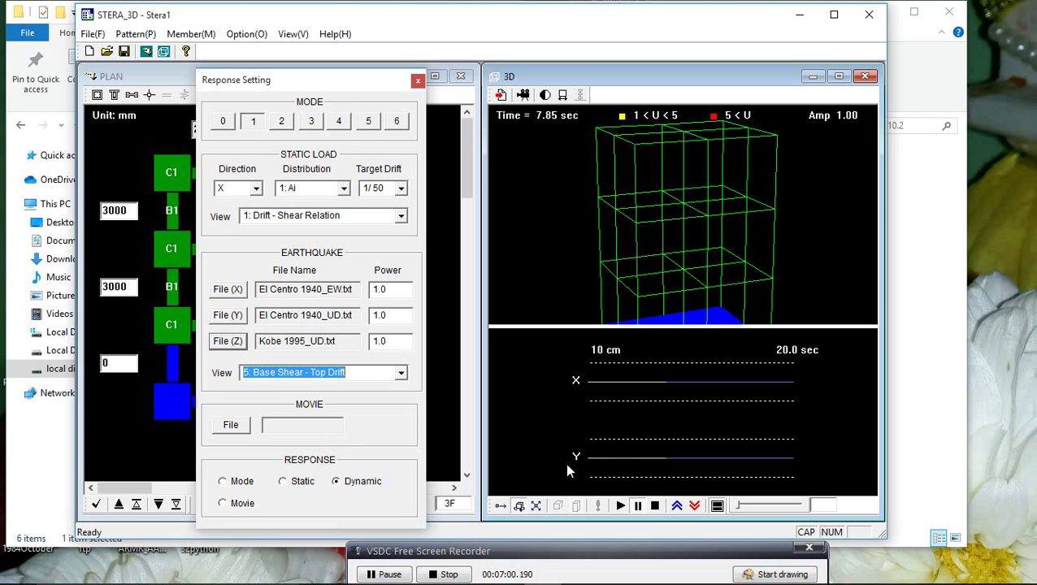
{"action": "left_click", "coordinate": [620, 506]}
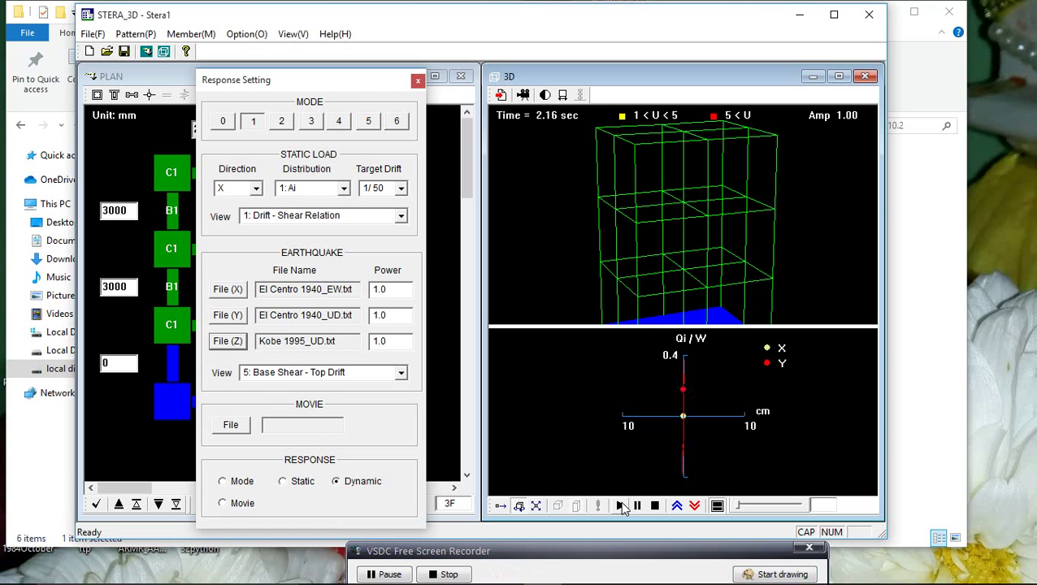
{"action": "left_click", "coordinate": [401, 373]}
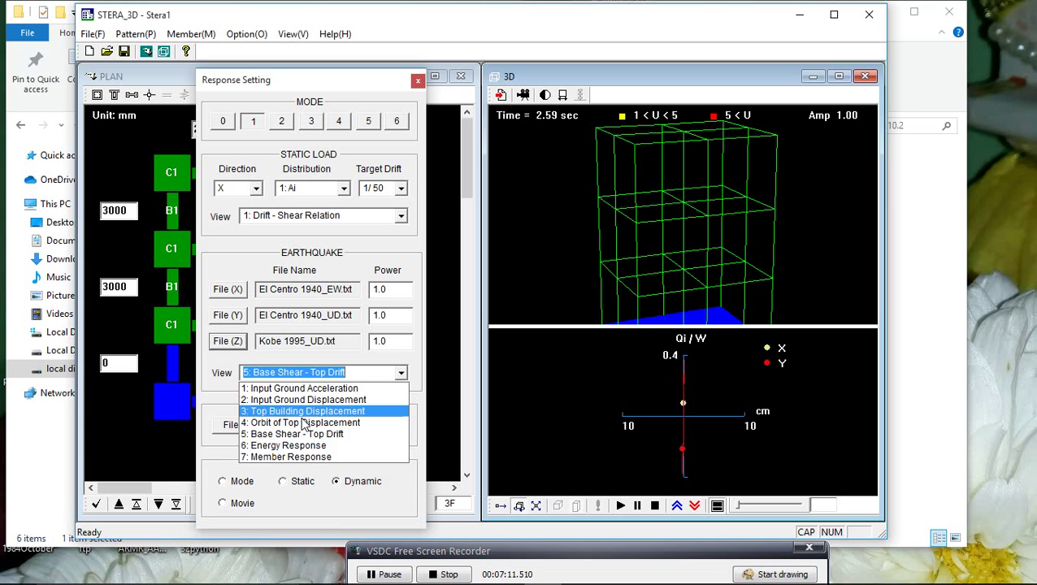
{"action": "left_click", "coordinate": [329, 447]}
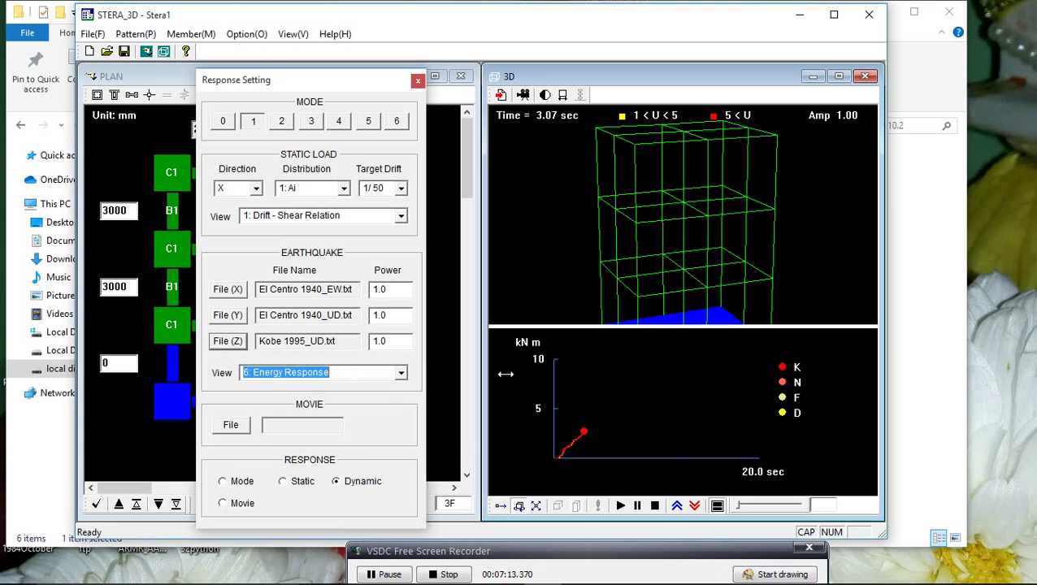
{"action": "left_click", "coordinate": [619, 506]}
{"action": "left_click", "coordinate": [620, 505]}
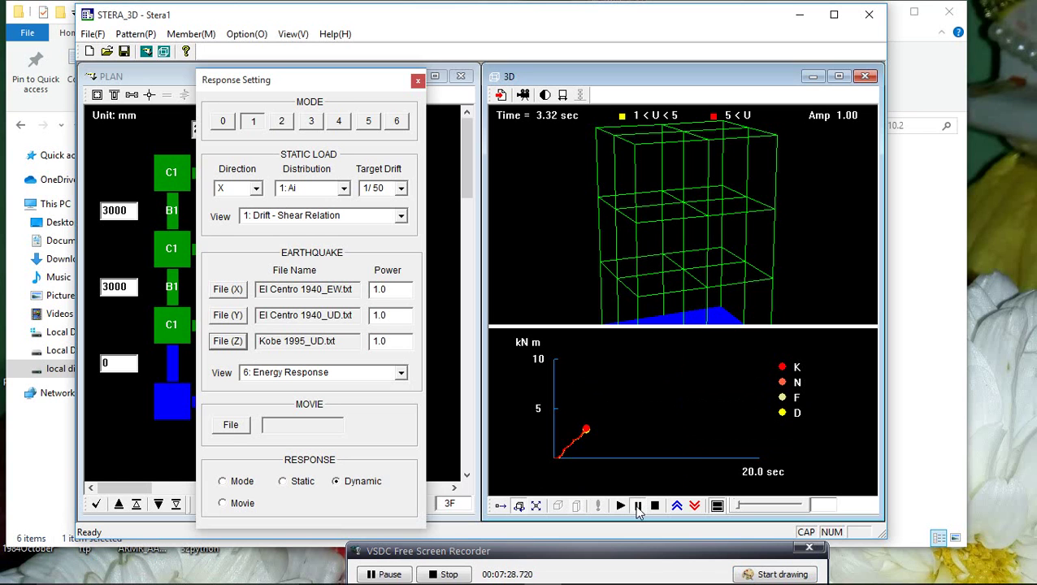
{"action": "left_click", "coordinate": [402, 216]}
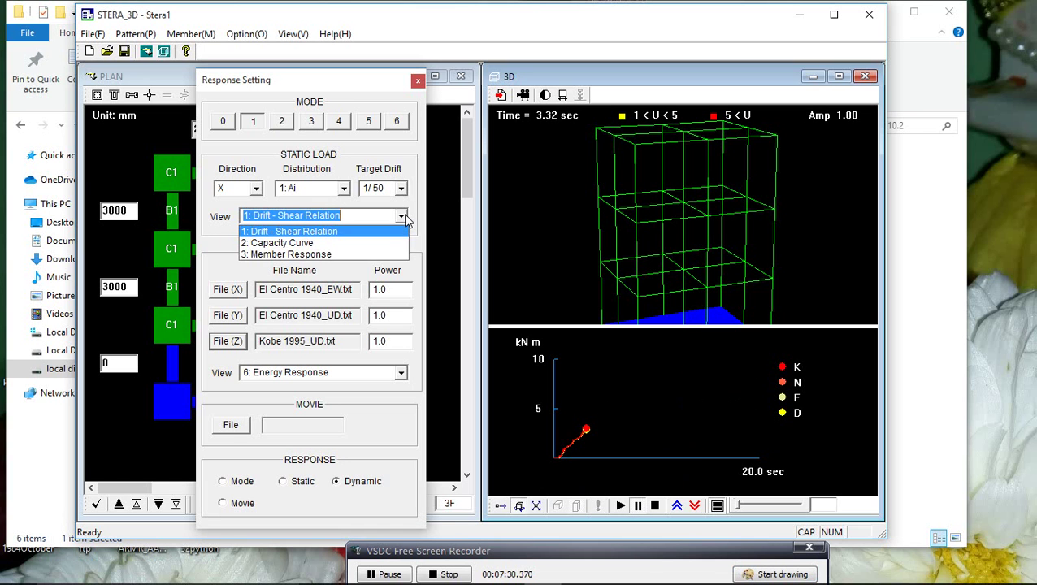
- Switch the response type to Static and run the pushover analysis
{"action": "left_click", "coordinate": [403, 217]}
{"action": "left_click", "coordinate": [301, 481]}
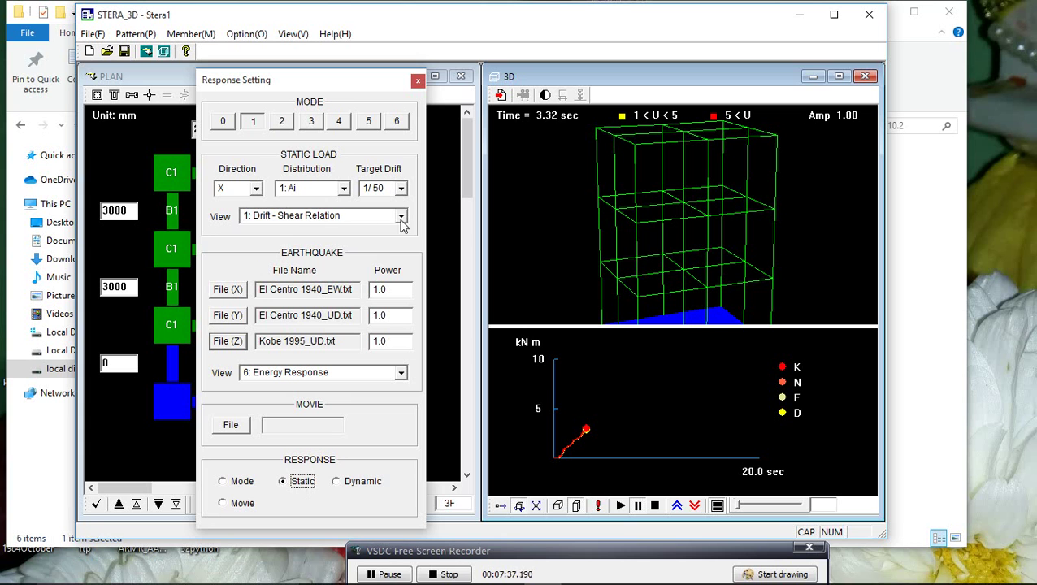
{"action": "left_click", "coordinate": [620, 506]}
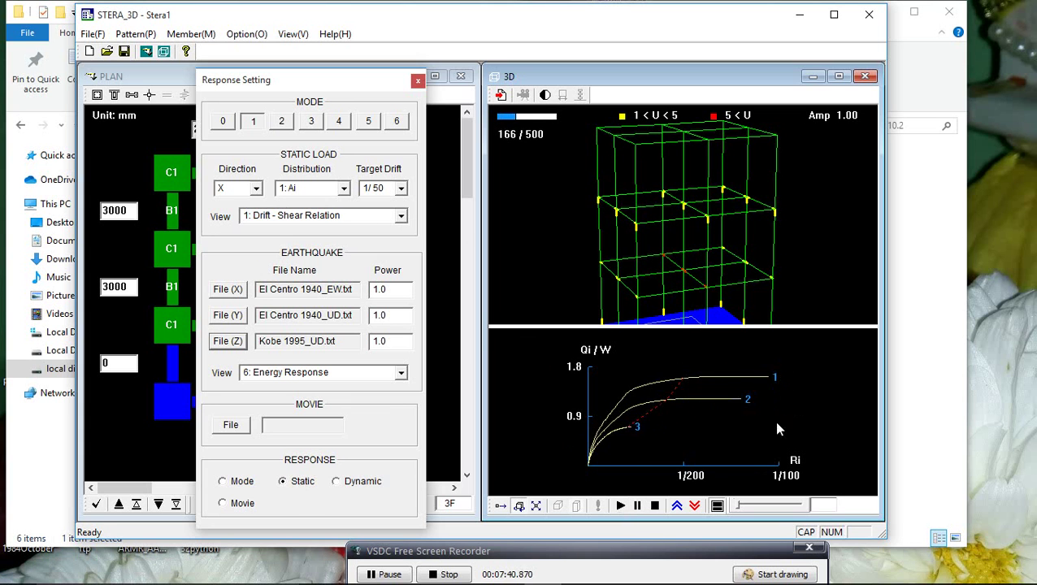
- Plot '2: Capacity Curve' (Sa vs Sd) and replay the pushover animation
{"action": "left_click", "coordinate": [400, 217]}
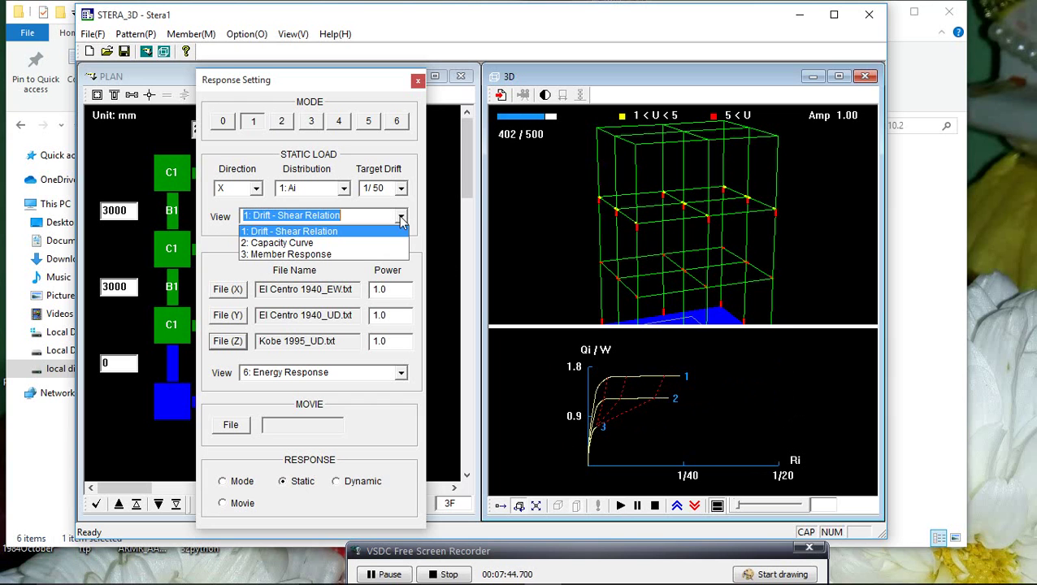
{"action": "left_click", "coordinate": [335, 243]}
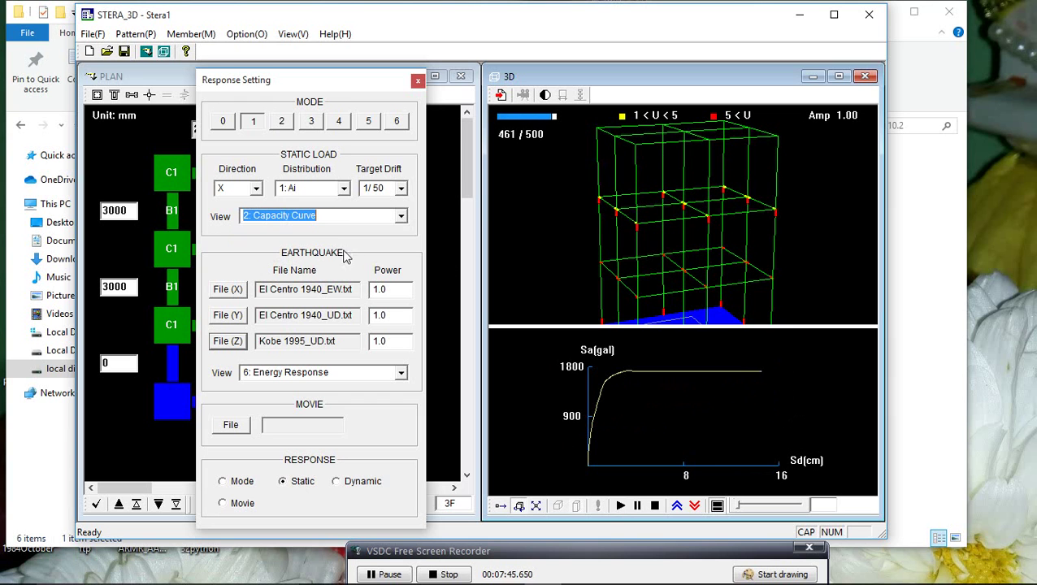
{"action": "left_click", "coordinate": [621, 506]}
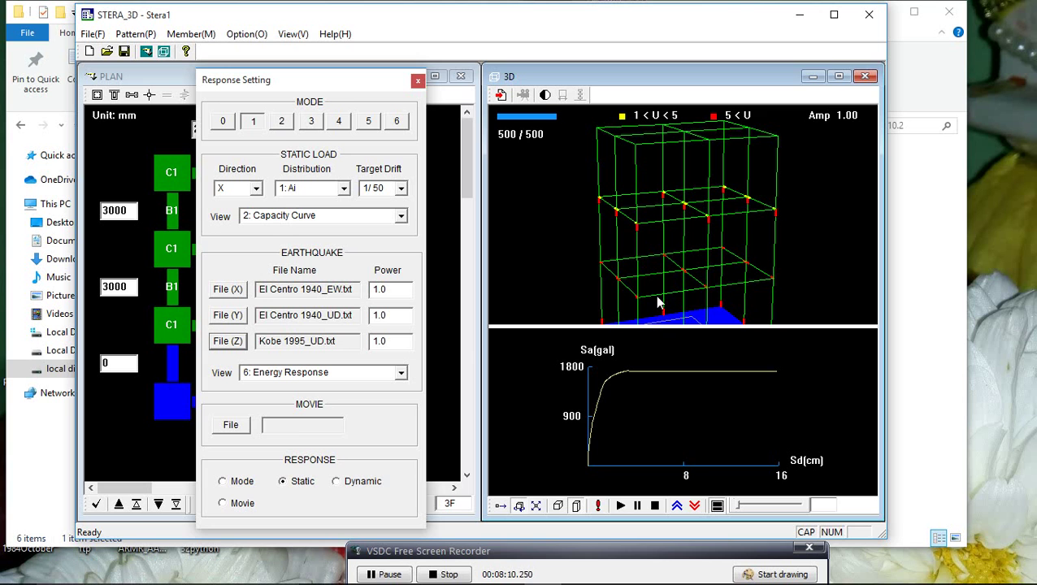
{"action": "left_click", "coordinate": [501, 96]}
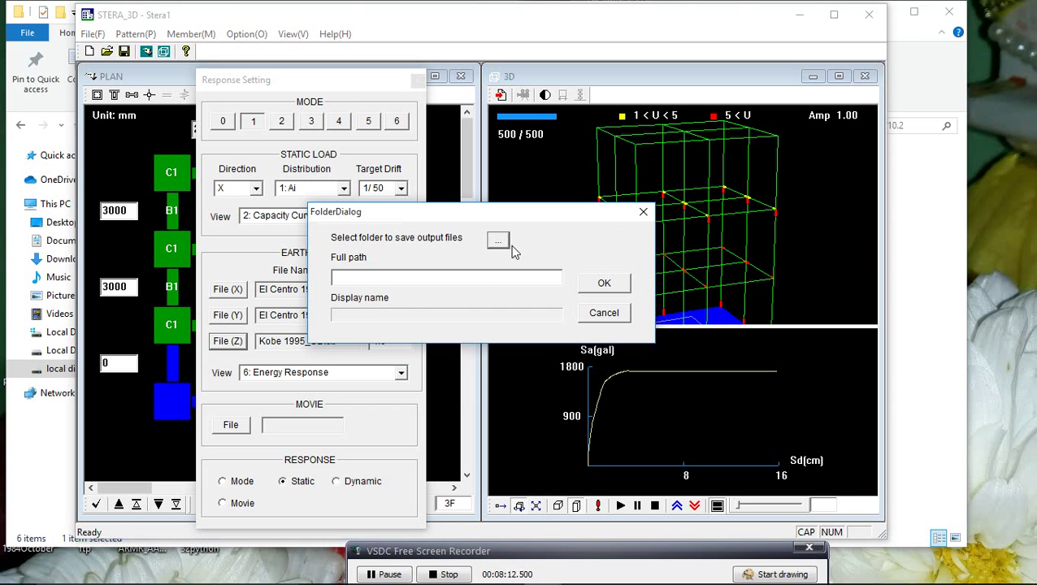
- Set the output folder to E:\stera 3d results text file and rerun the analysis to save results
{"action": "left_click", "coordinate": [498, 239]}
{"action": "scroll", "coordinate": [454, 255], "scroll_direction": "up", "scroll_amount": 3}
{"action": "scroll", "coordinate": [455, 268], "scroll_direction": "down", "scroll_amount": 2}
{"action": "double_click", "coordinate": [443, 345]}
{"action": "scroll", "coordinate": [488, 325], "scroll_direction": "down", "scroll_amount": 5}
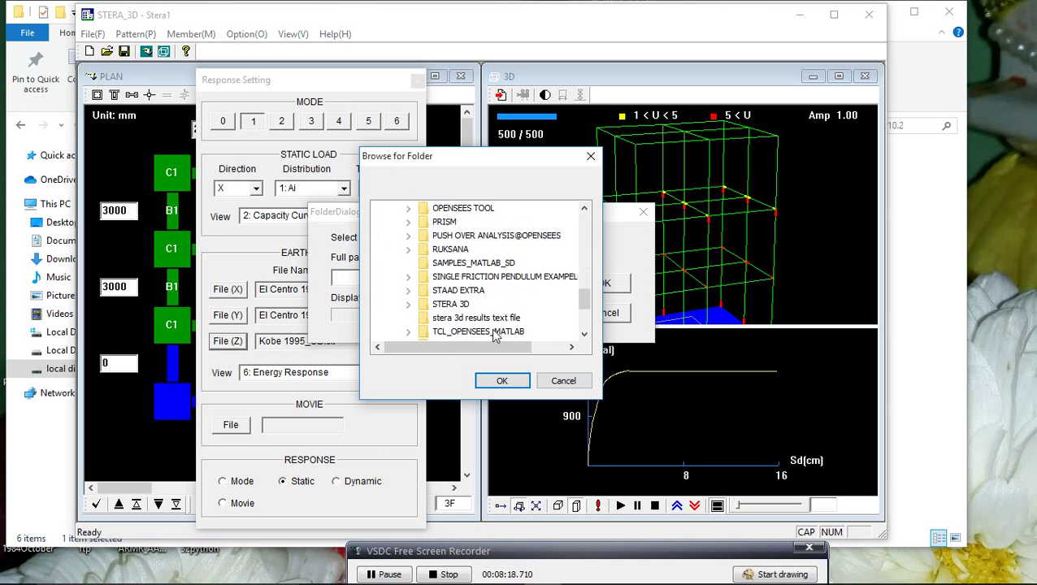
{"action": "scroll", "coordinate": [495, 333], "scroll_direction": "down", "scroll_amount": 1}
{"action": "left_click", "coordinate": [478, 276]}
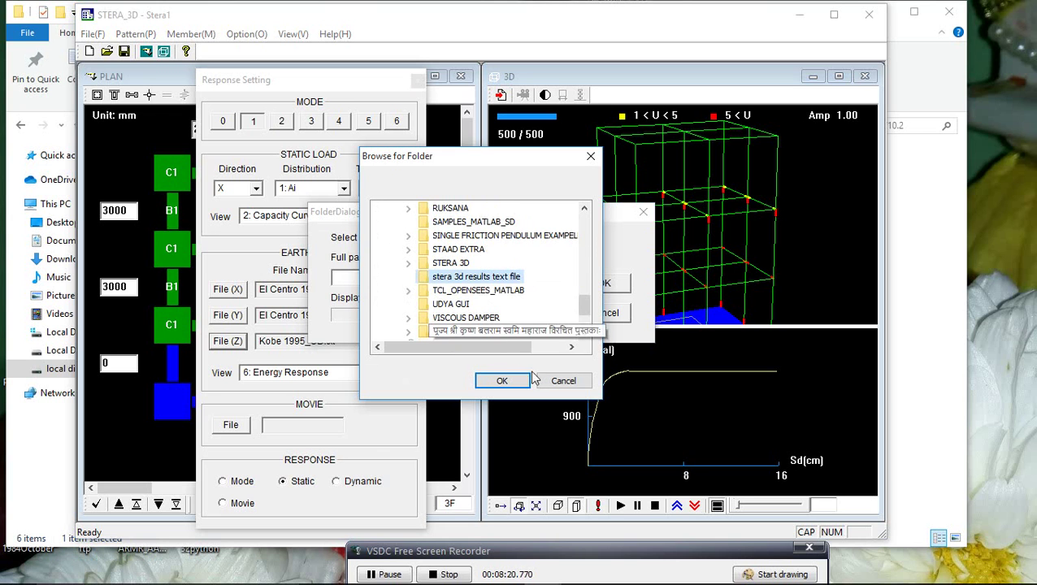
{"action": "left_click", "coordinate": [501, 379]}
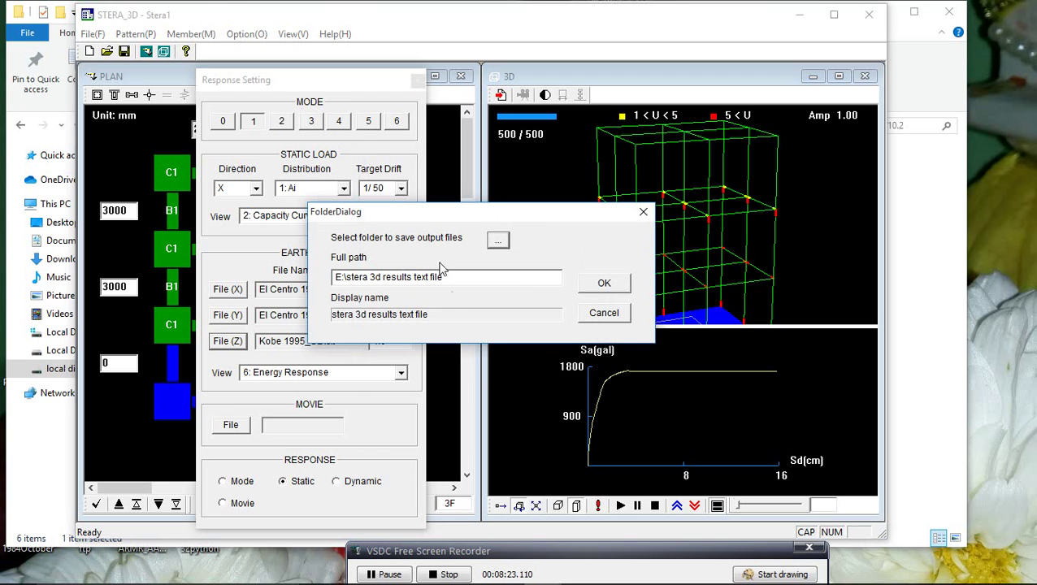
{"action": "left_click", "coordinate": [604, 283]}
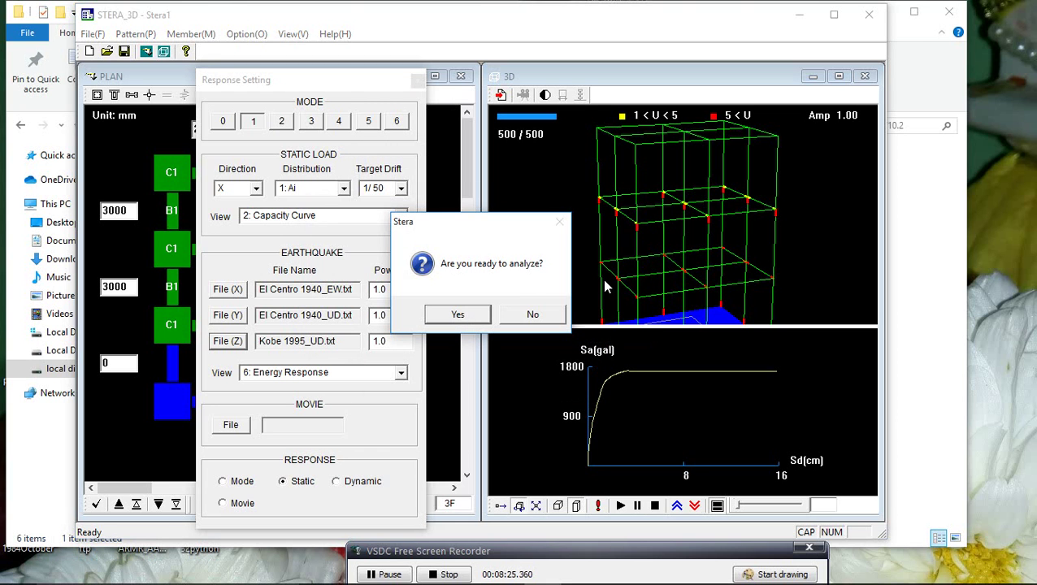
{"action": "left_click", "coordinate": [459, 316]}
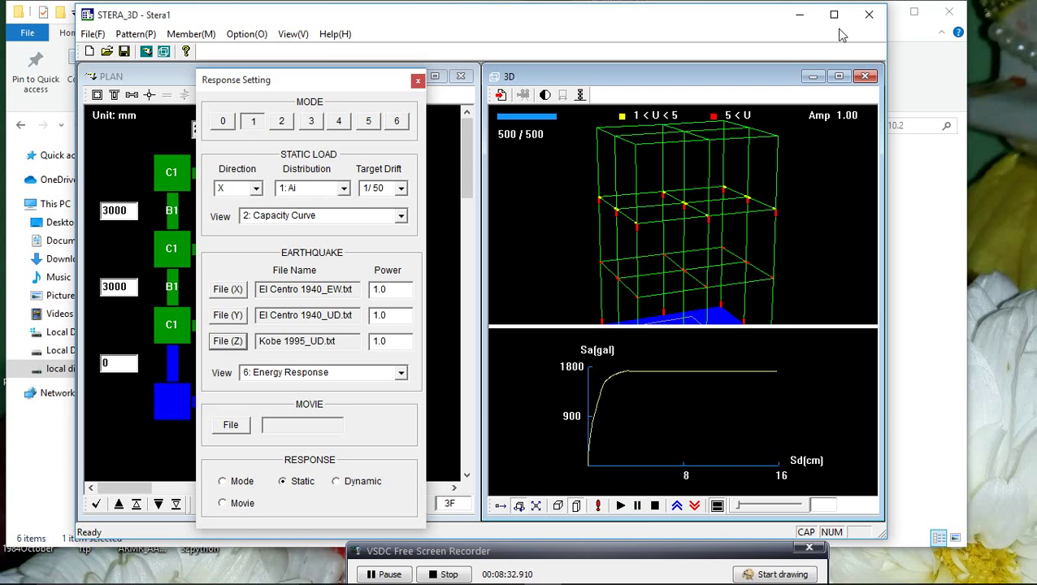
- Minimize STERA_3D and open the stera 3d results text file folder on drive E:
{"action": "left_click", "coordinate": [809, 19]}
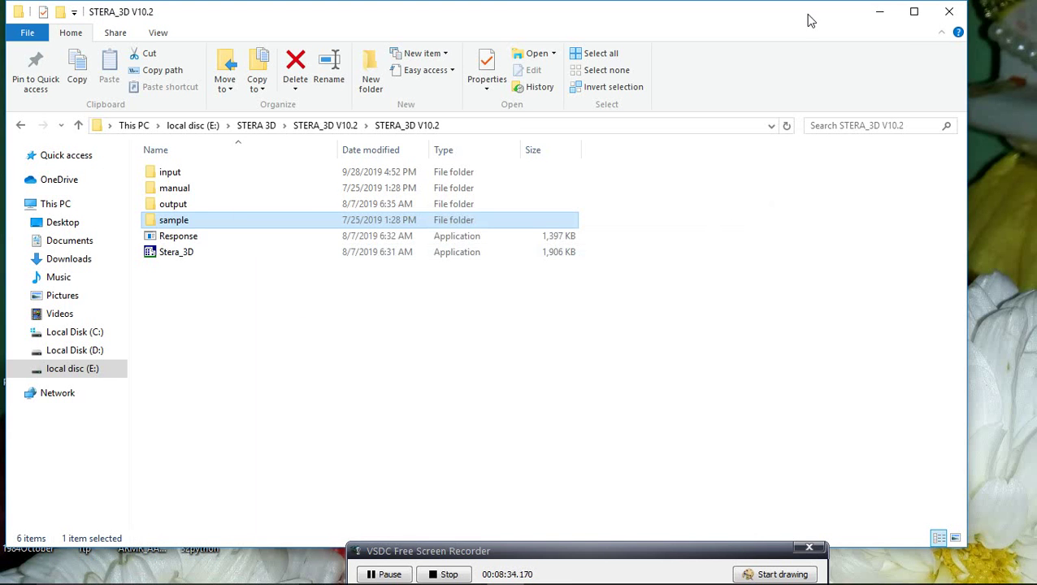
{"action": "left_click", "coordinate": [68, 371]}
{"action": "left_click", "coordinate": [532, 415]}
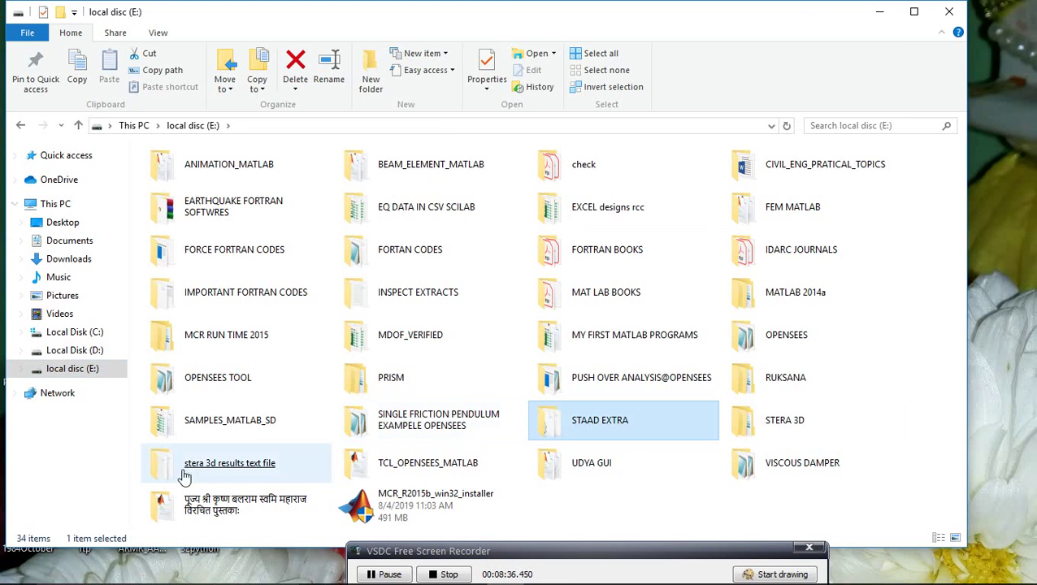
{"action": "left_click", "coordinate": [216, 472]}
{"action": "double_click", "coordinate": [215, 472]}
- Open the response_structure results file from the folder listing
{"action": "left_click", "coordinate": [332, 396]}
{"action": "scroll", "coordinate": [329, 400], "scroll_direction": "down", "scroll_amount": 1}
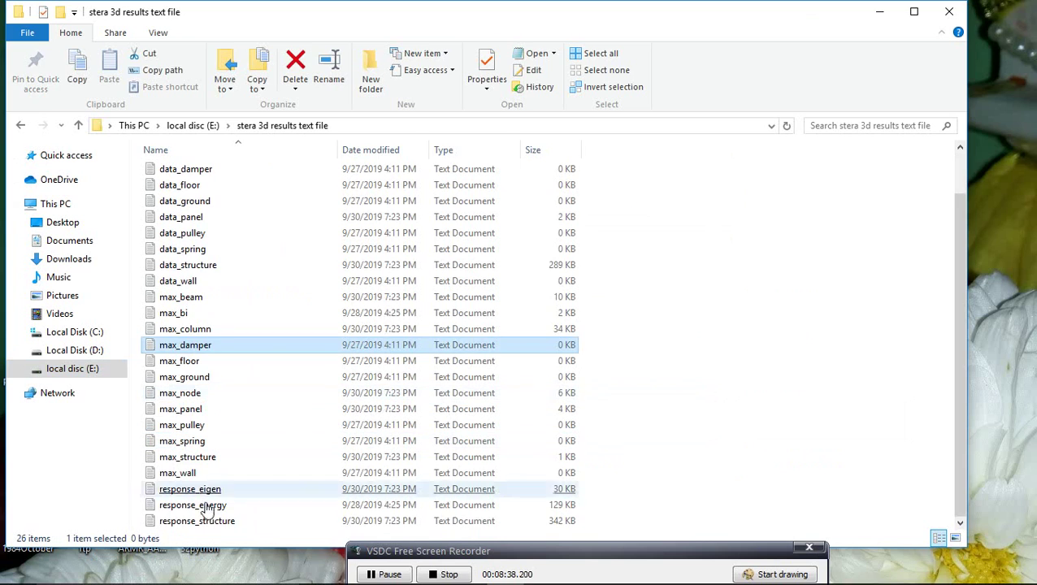
{"action": "left_click", "coordinate": [222, 524]}
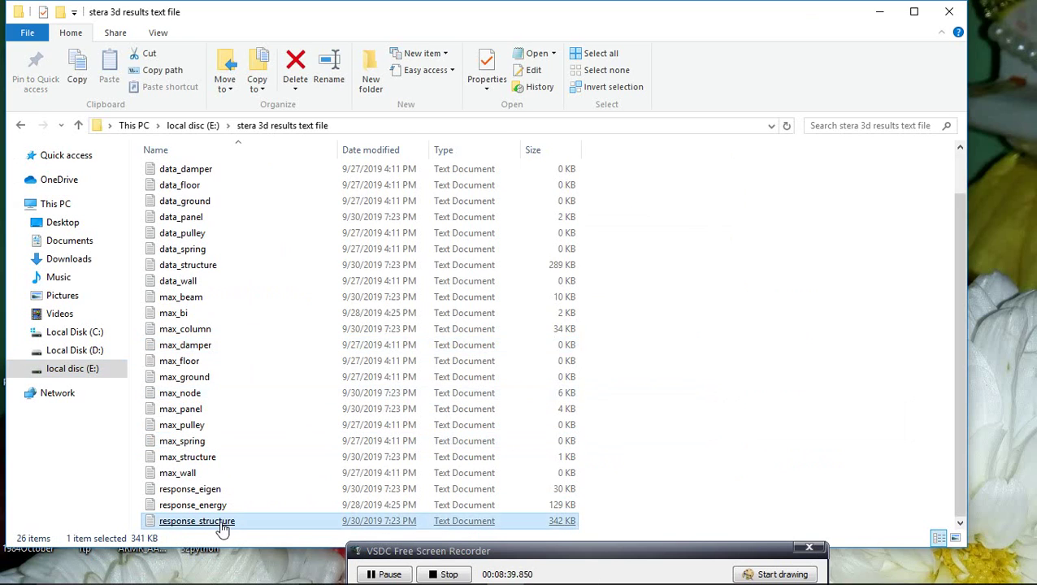
{"action": "double_click", "coordinate": [221, 524]}
- Scroll the response_structure table sideways to inspect its Sd, Sa, drift and force columns
{"action": "left_click_drag", "start_coordinate": [276, 515], "coordinate": [245, 524]}
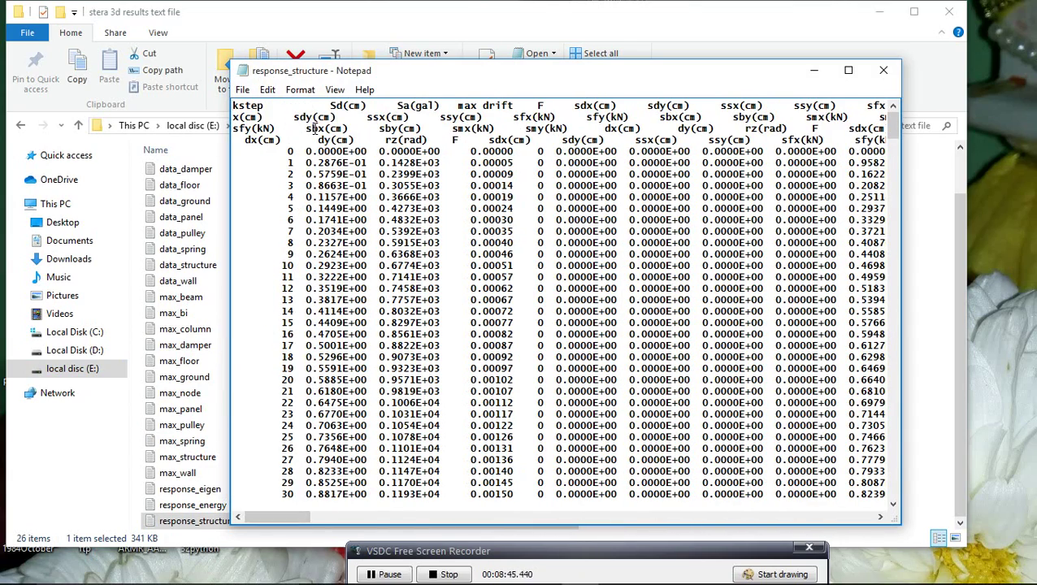